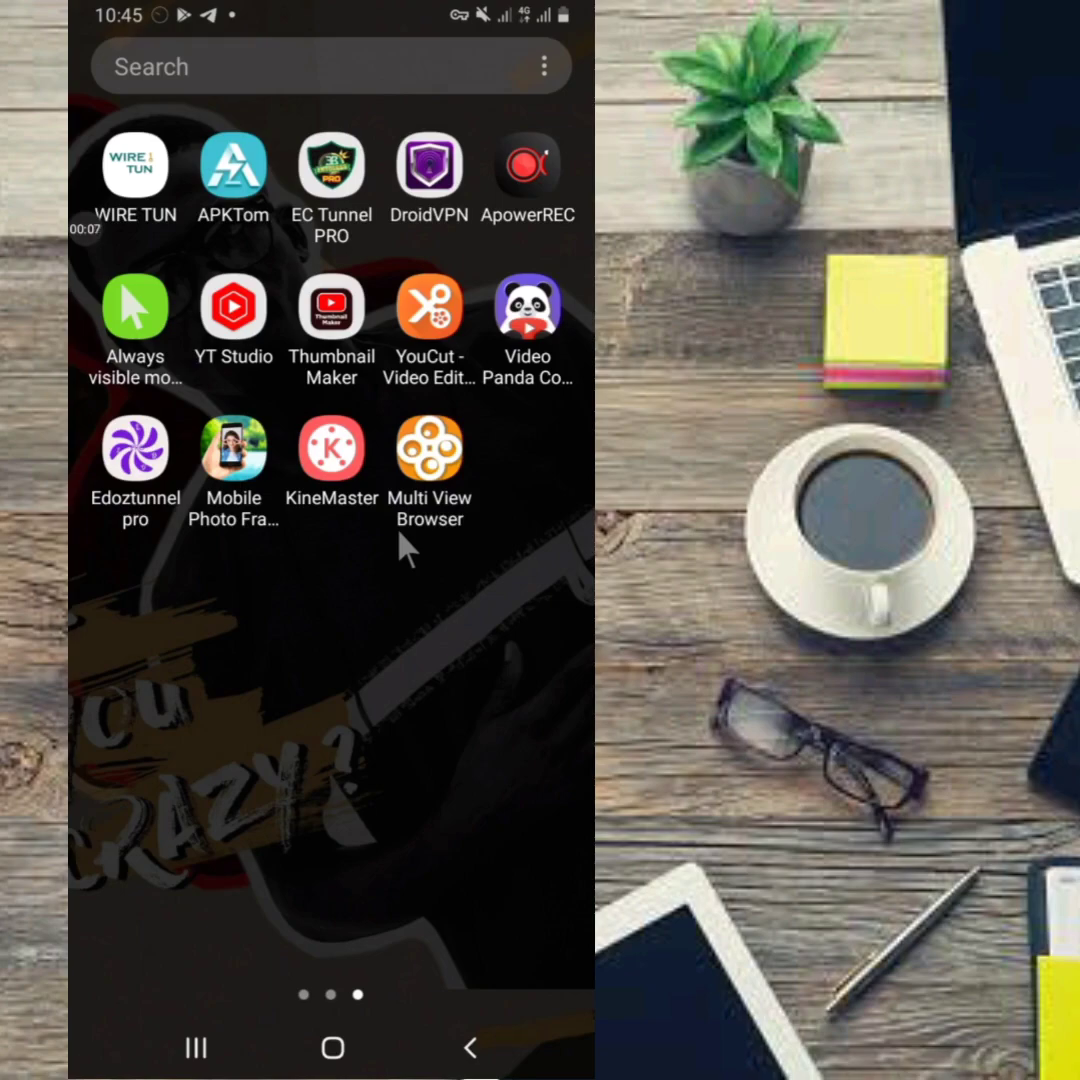
Step: Swipe left twice through the app drawer pages, then scroll down and back up
{"action": "scroll", "coordinate": [405, 548], "scroll_direction": "left", "scroll_amount": 3}
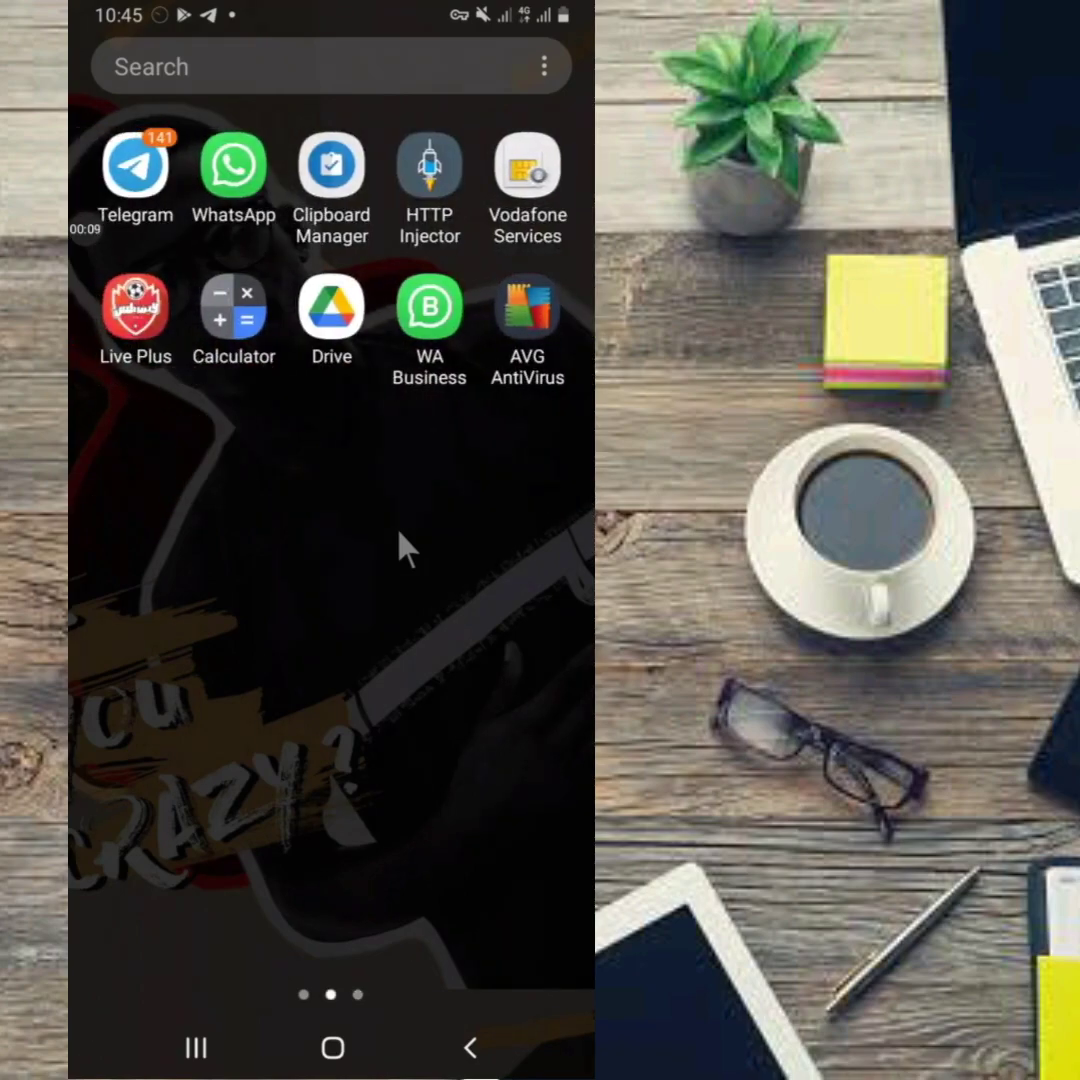
{"action": "scroll", "coordinate": [399, 534], "scroll_direction": "left", "scroll_amount": 3}
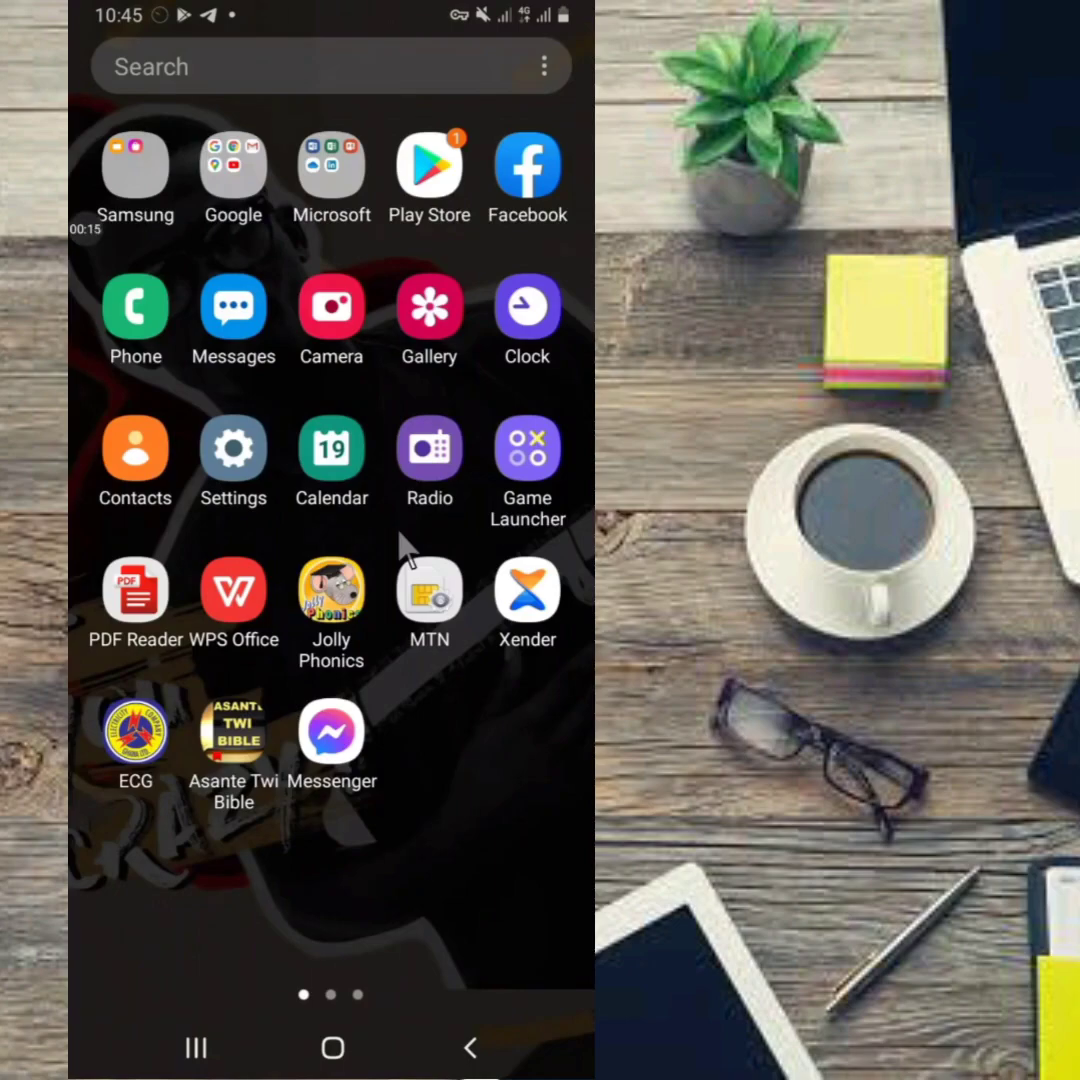
{"action": "scroll", "coordinate": [405, 548], "scroll_direction": "down", "scroll_amount": 1}
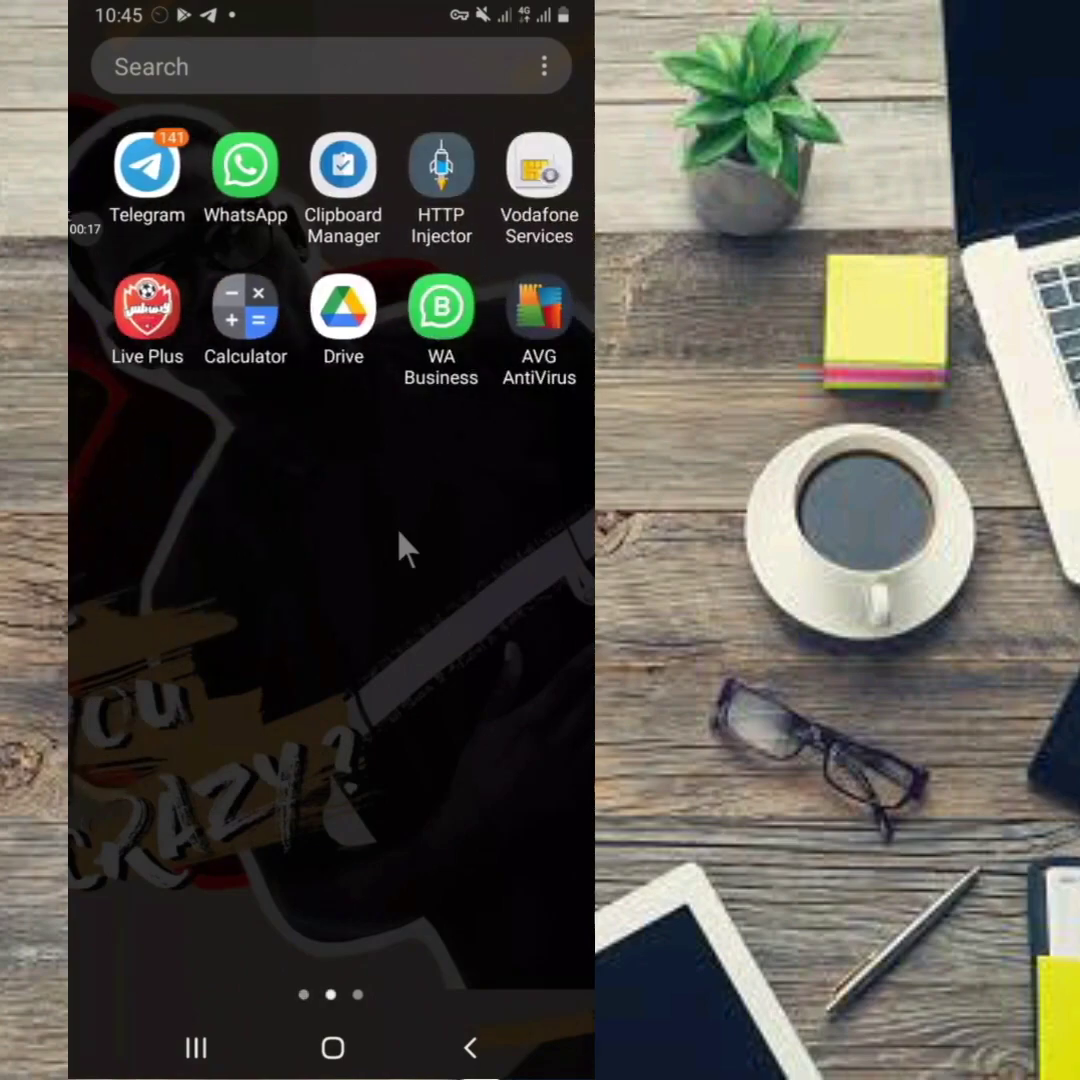
{"action": "scroll", "coordinate": [405, 548], "scroll_direction": "up", "scroll_amount": 1}
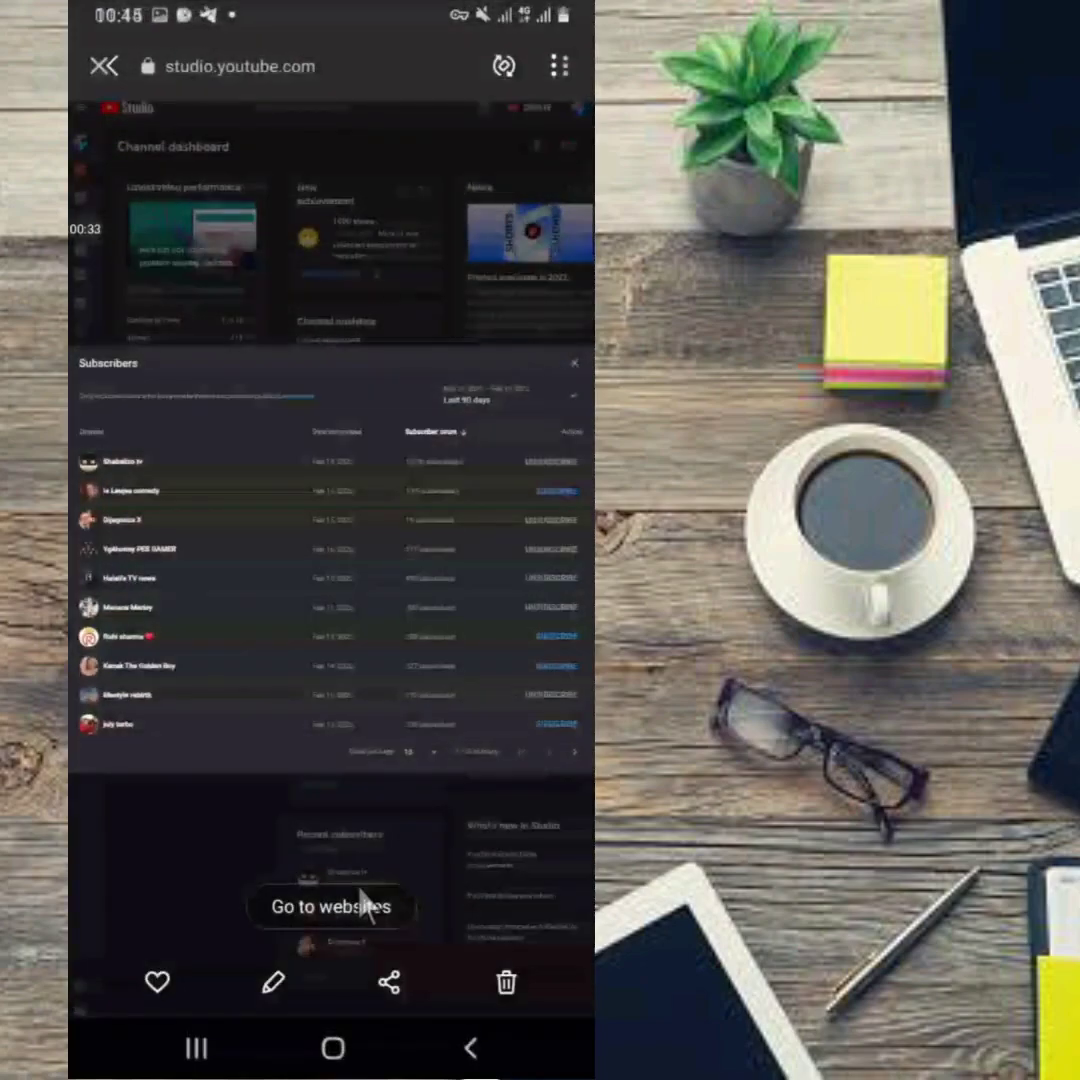
{"action": "left_click_drag", "start_coordinate": [480, 600], "coordinate": [150, 600]}
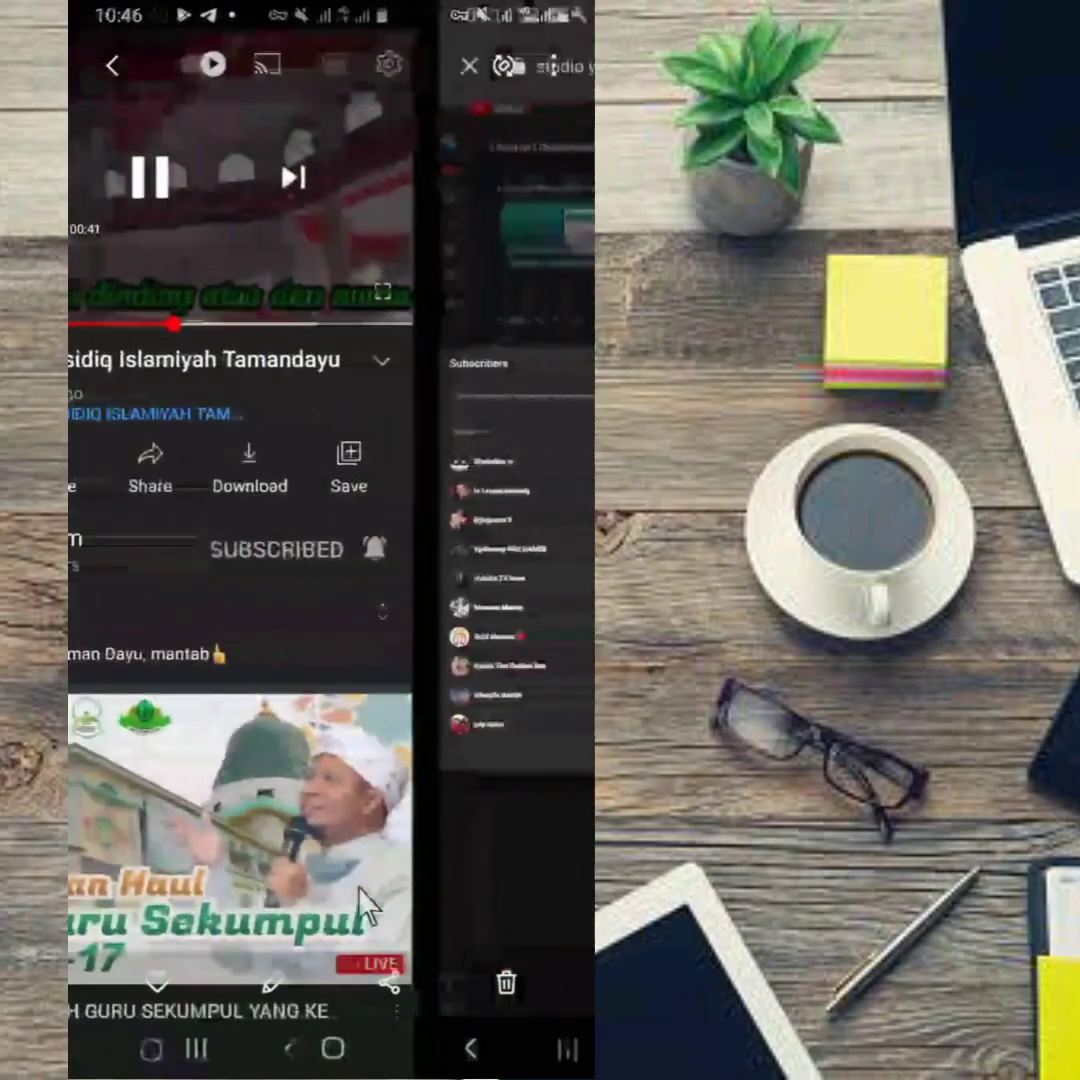
{"action": "key", "text": "Escape"}
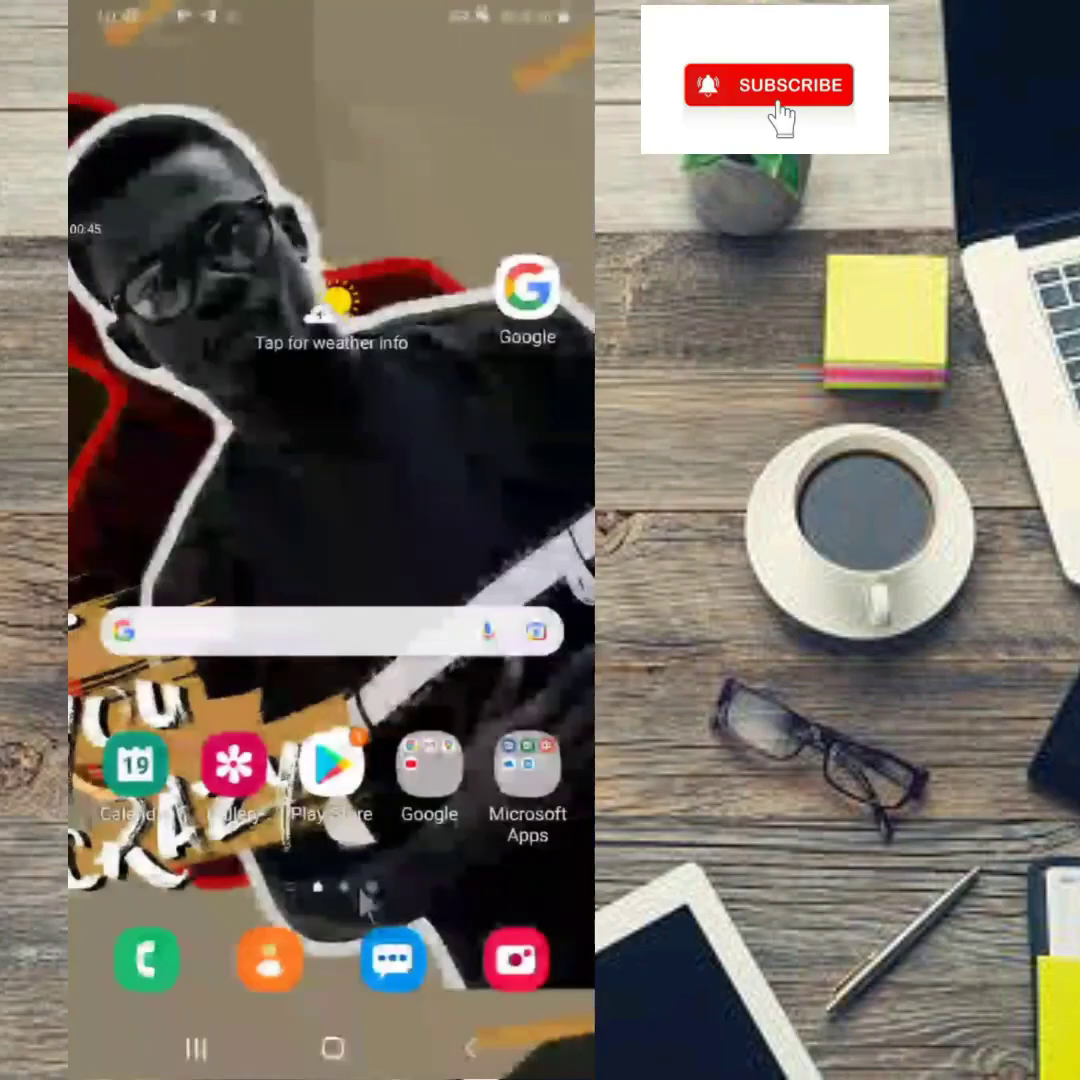
{"action": "middle_click", "coordinate": [365, 905]}
{"action": "scroll", "coordinate": [365, 905], "scroll_direction": "down", "scroll_amount": 2}
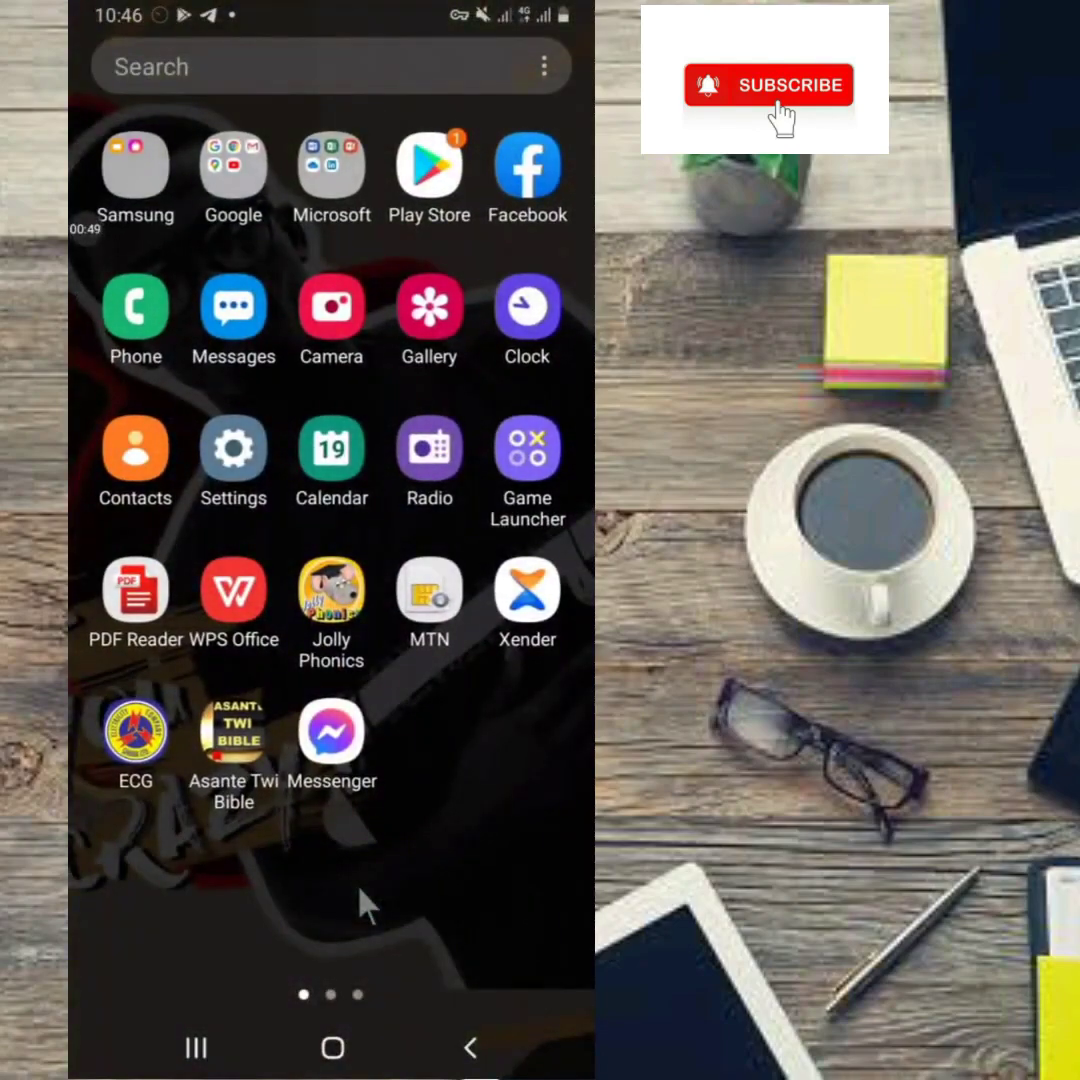
{"action": "scroll", "coordinate": [365, 905], "scroll_direction": "down", "scroll_amount": 1}
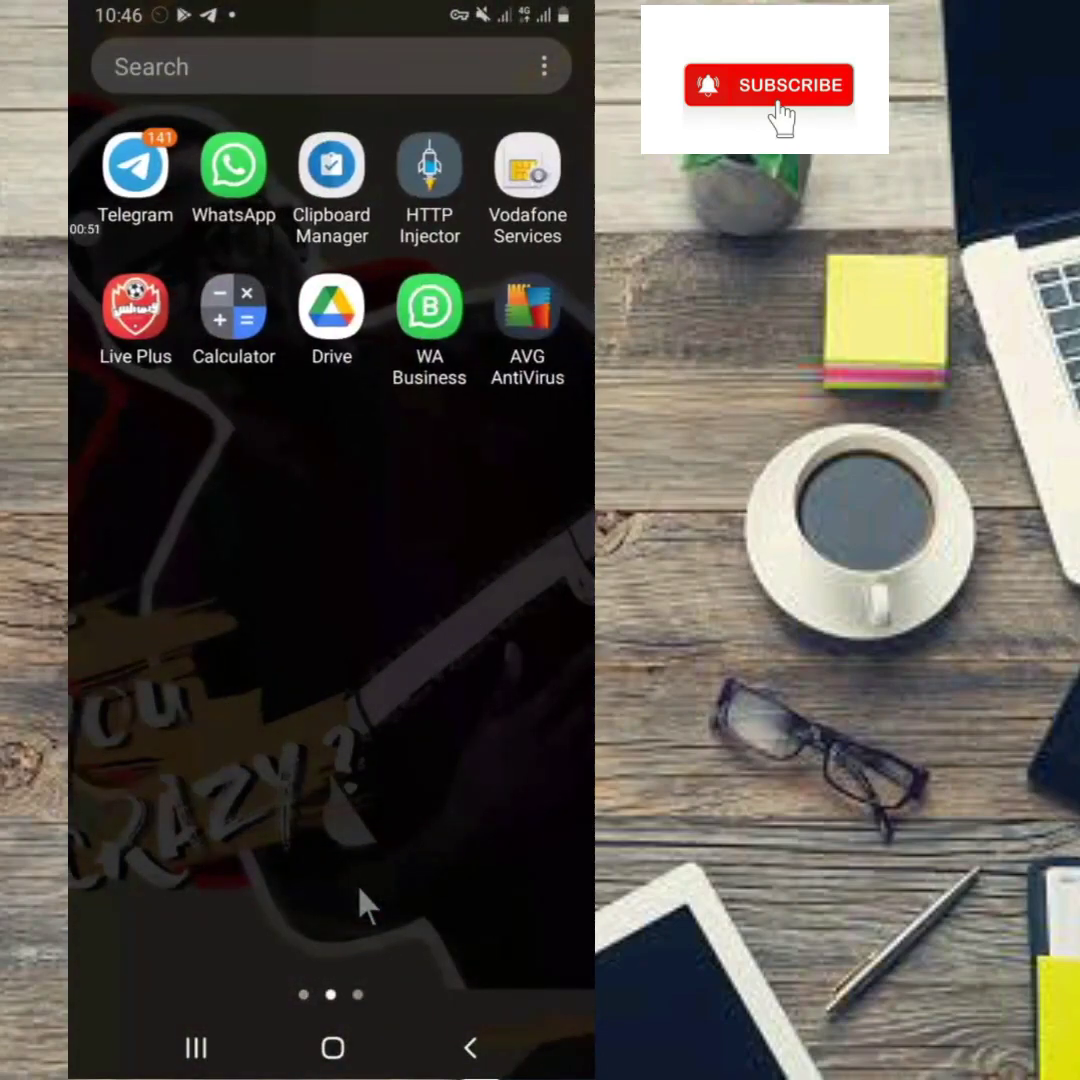
{"action": "scroll", "coordinate": [365, 905], "scroll_direction": "up", "scroll_amount": 1}
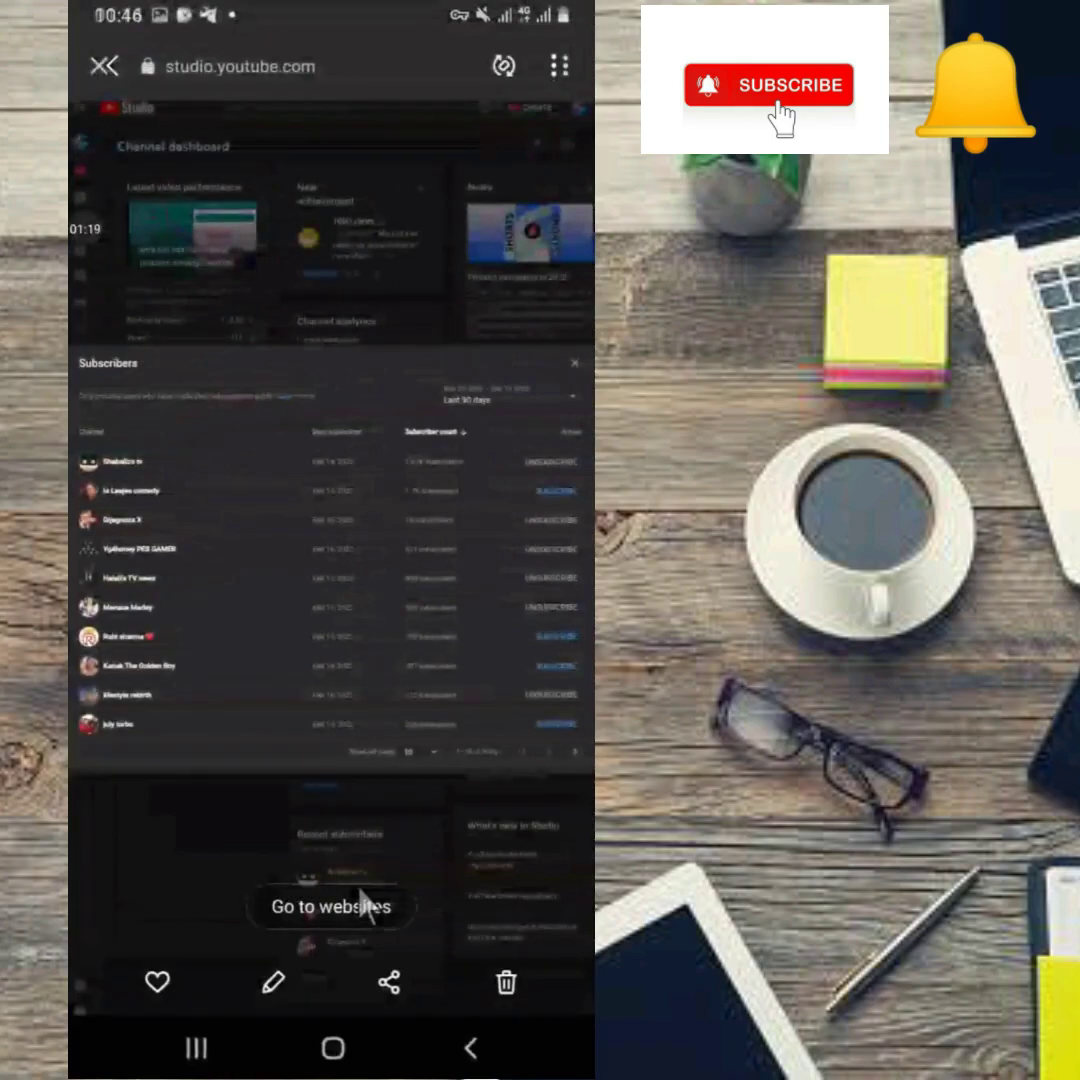
Step: Swipe to another YouTube Studio subscriber-list screenshot in Gallery
{"action": "left_click_drag", "start_coordinate": [200, 600], "coordinate": [480, 600]}
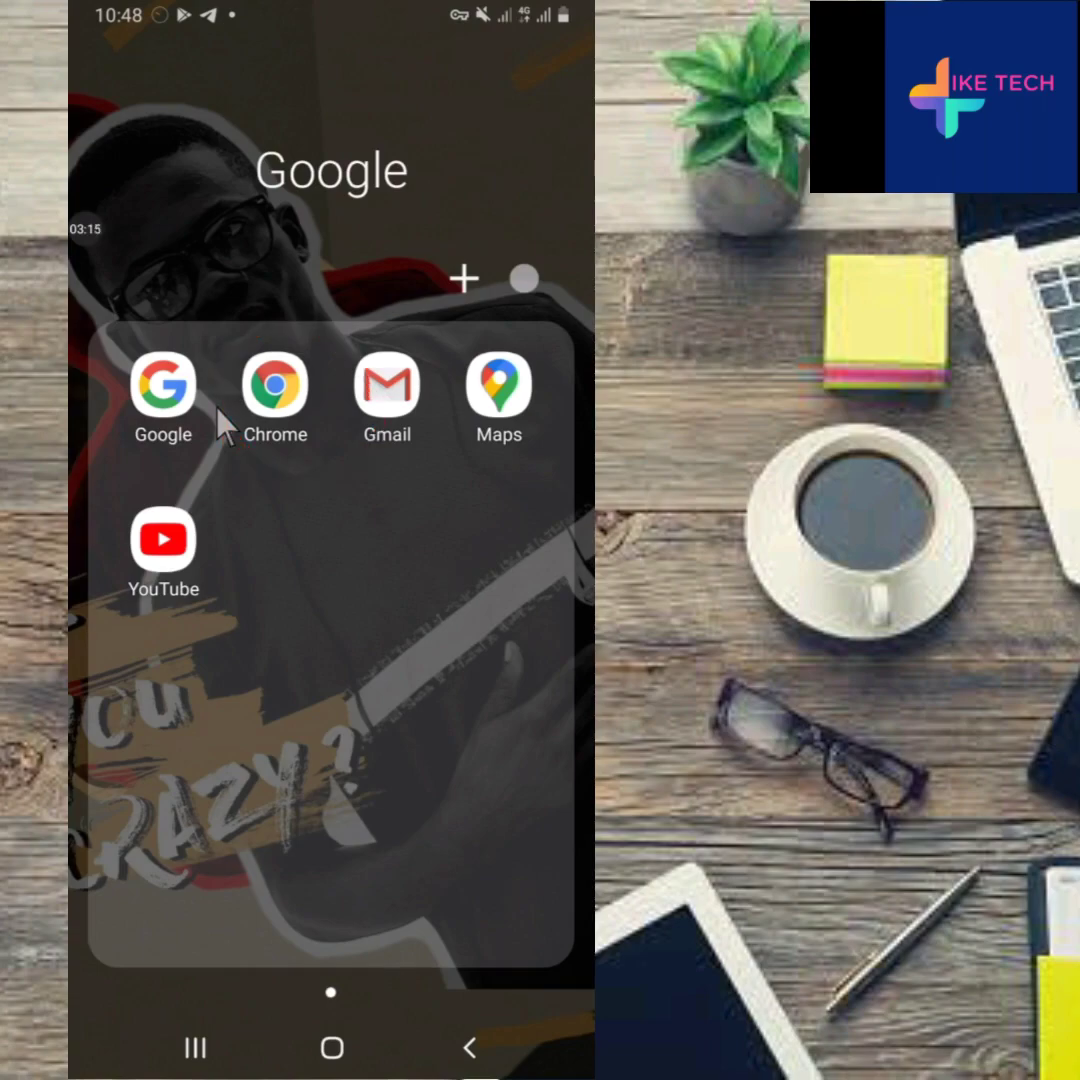
Step: Launch Chrome from the Google folder and bring up its three-dot menu
{"action": "left_click", "coordinate": [222, 415]}
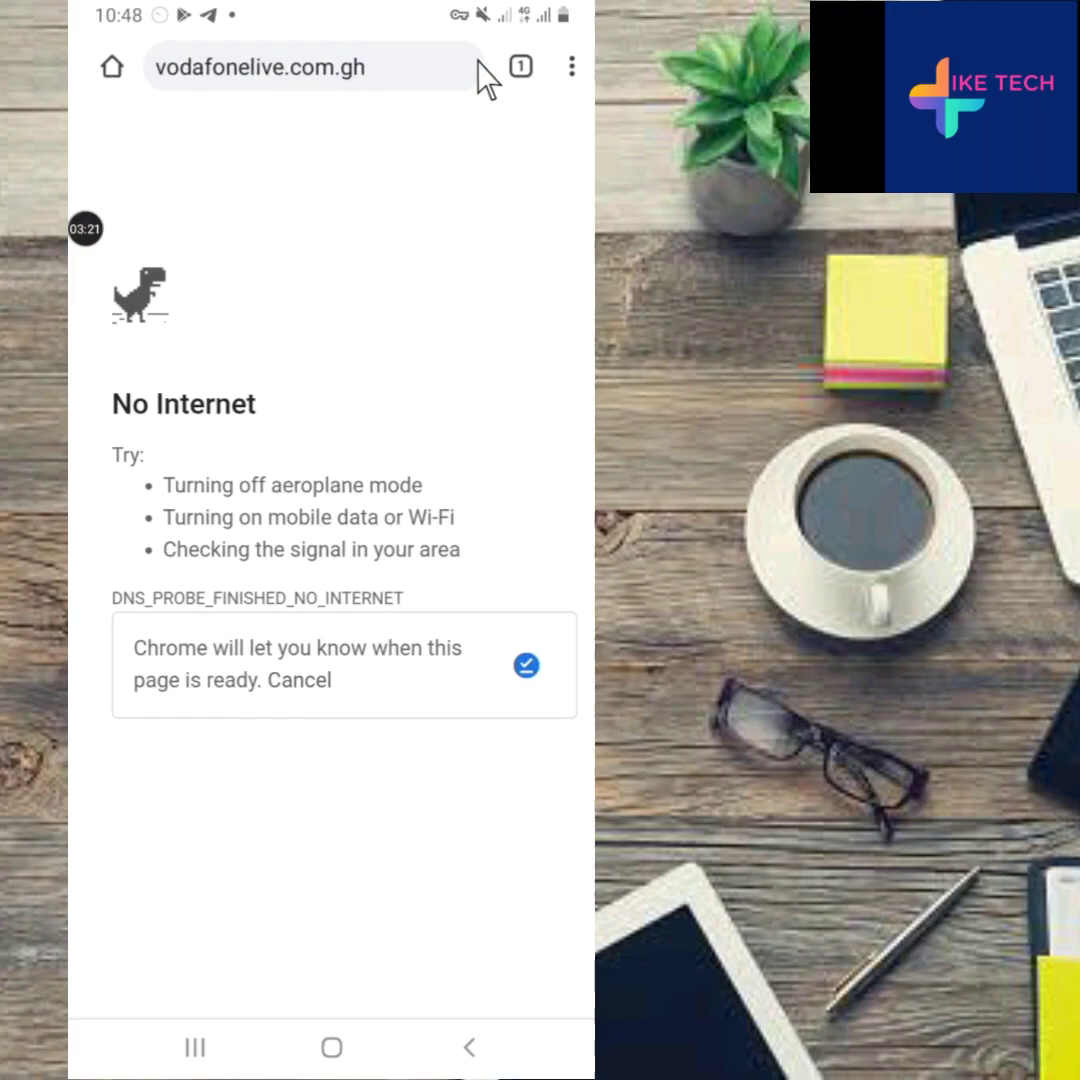
{"action": "left_click_drag", "start_coordinate": [488, 76], "coordinate": [576, 12]}
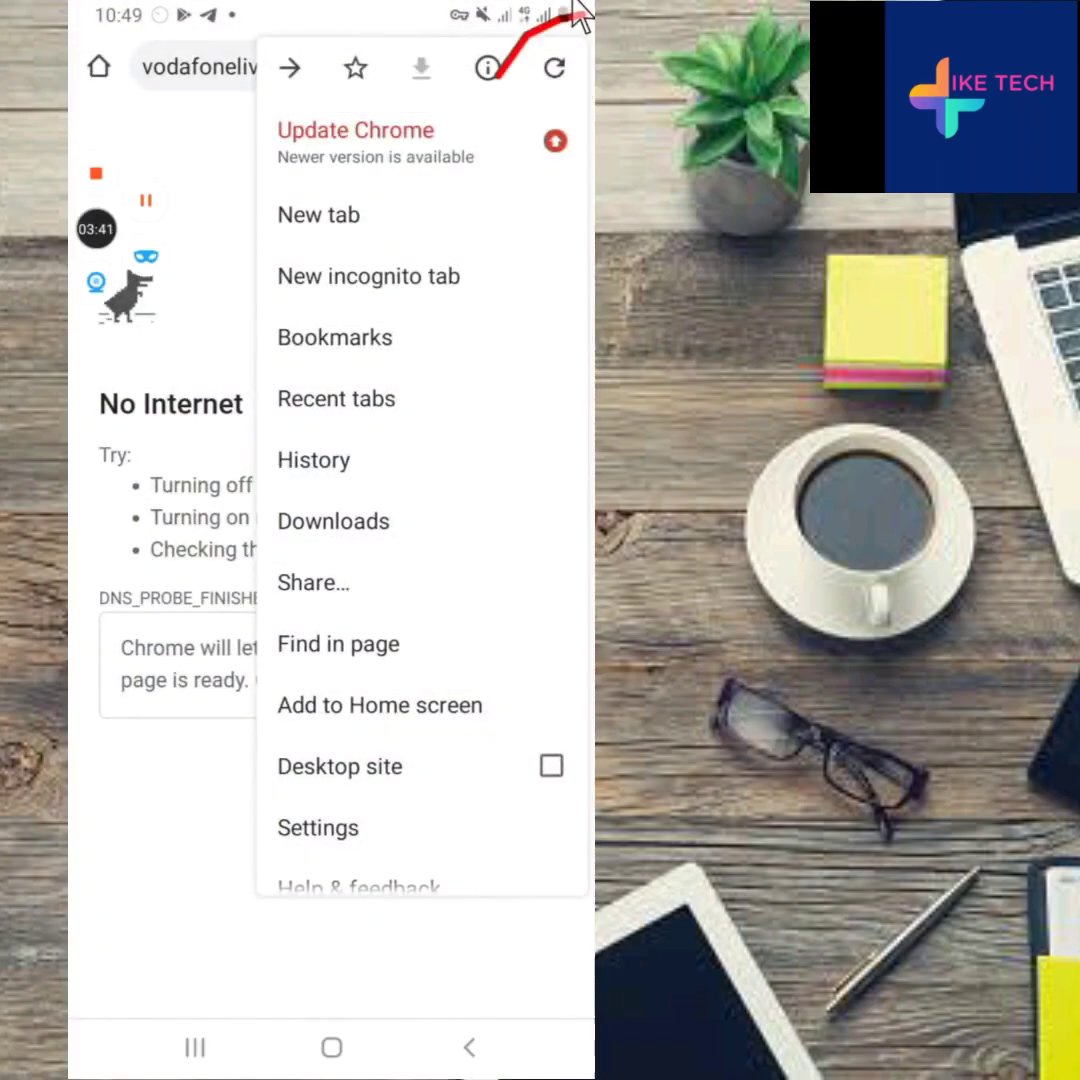
{"action": "scroll", "coordinate": [313, 699], "scroll_direction": "down", "scroll_amount": 1}
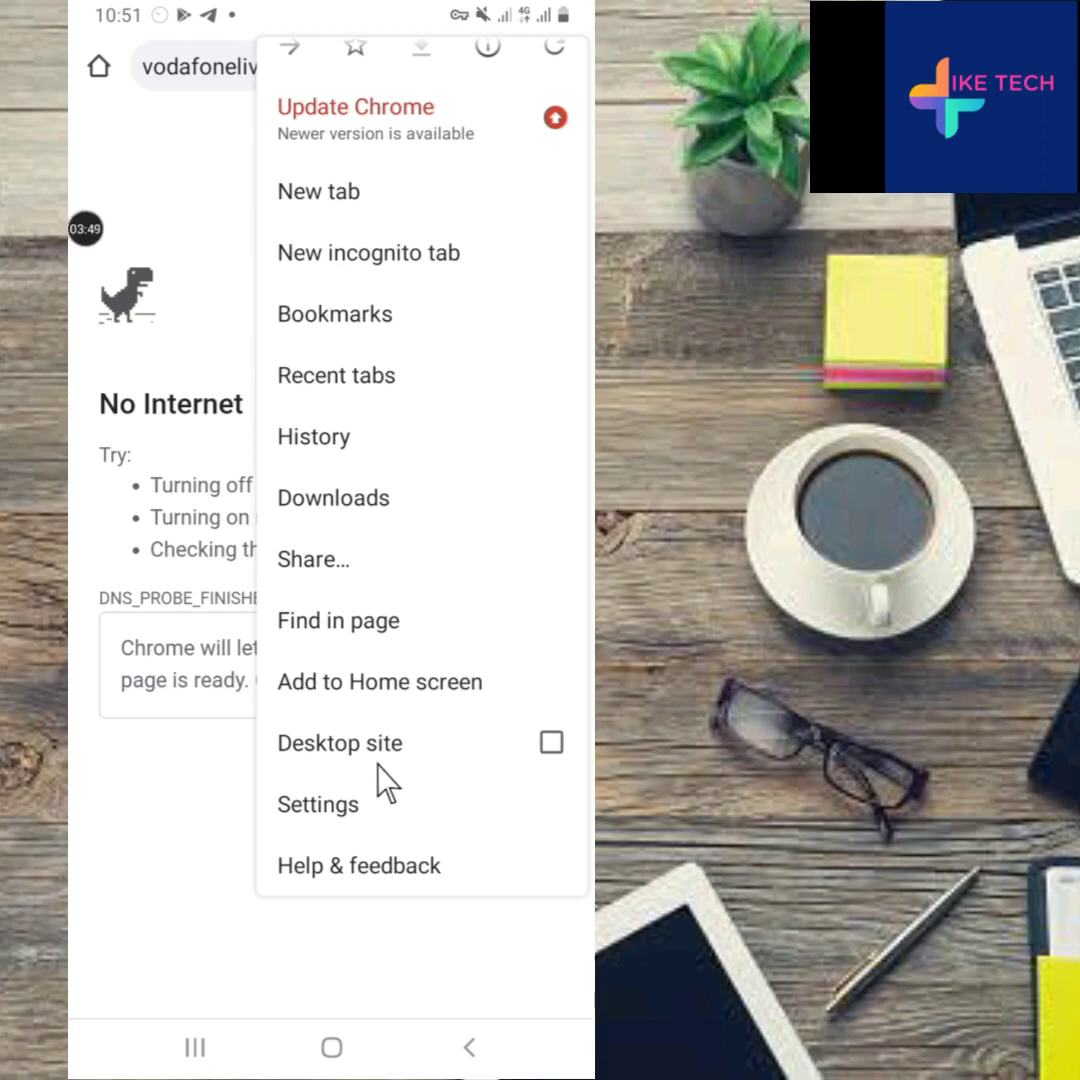
{"action": "left_click", "coordinate": [420, 800]}
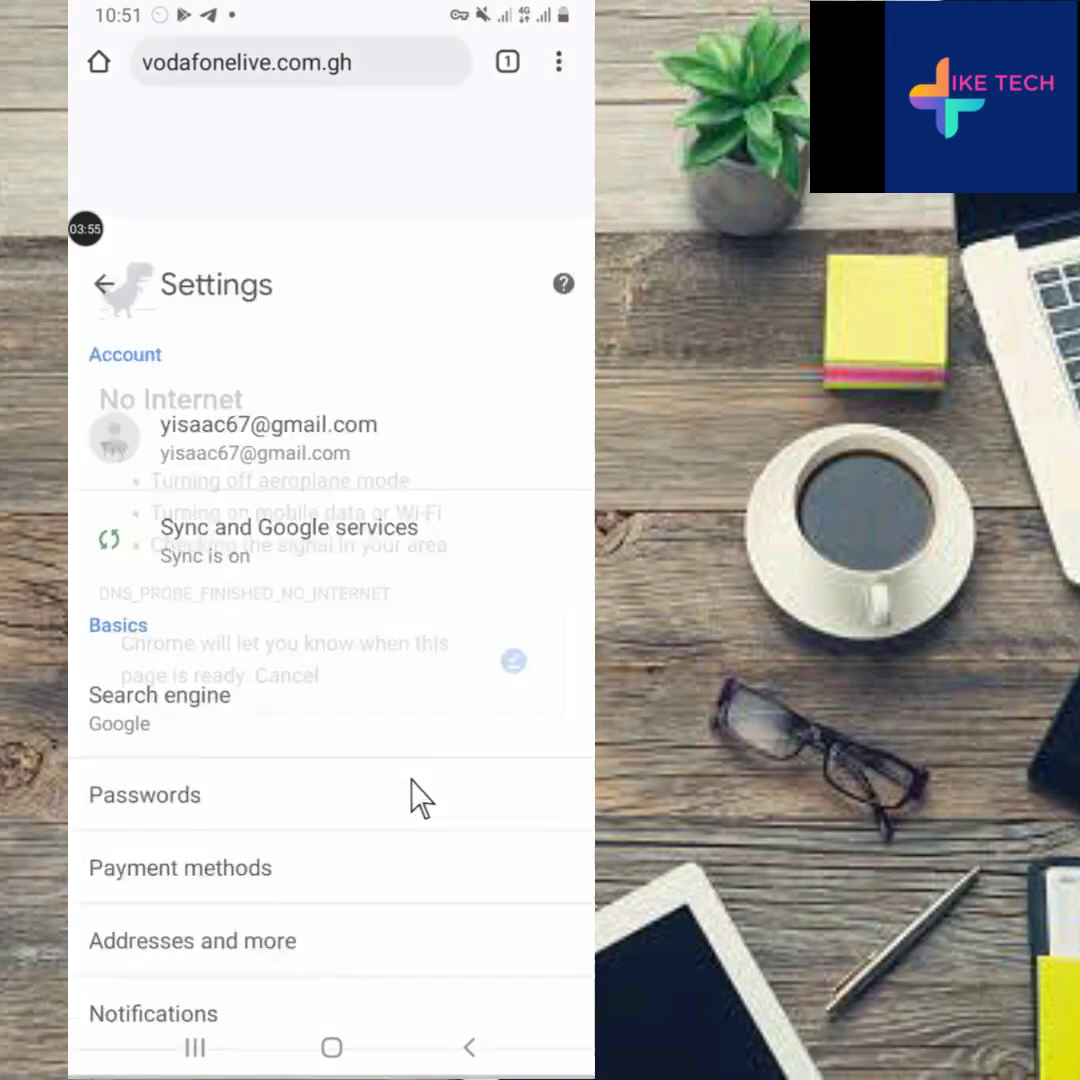
{"action": "scroll", "coordinate": [420, 800], "scroll_direction": "down", "scroll_amount": 3}
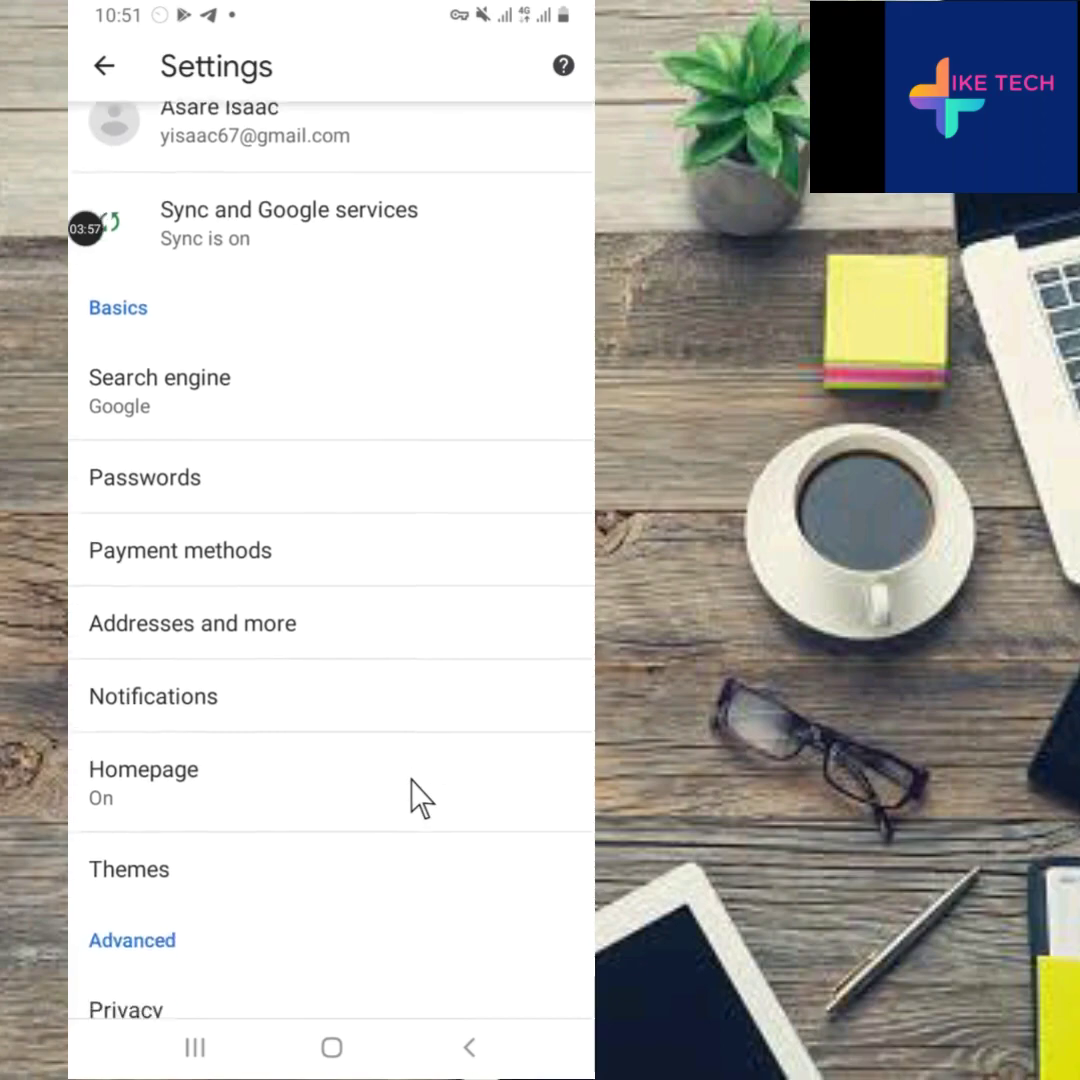
{"action": "scroll", "coordinate": [420, 800], "scroll_direction": "down", "scroll_amount": 3}
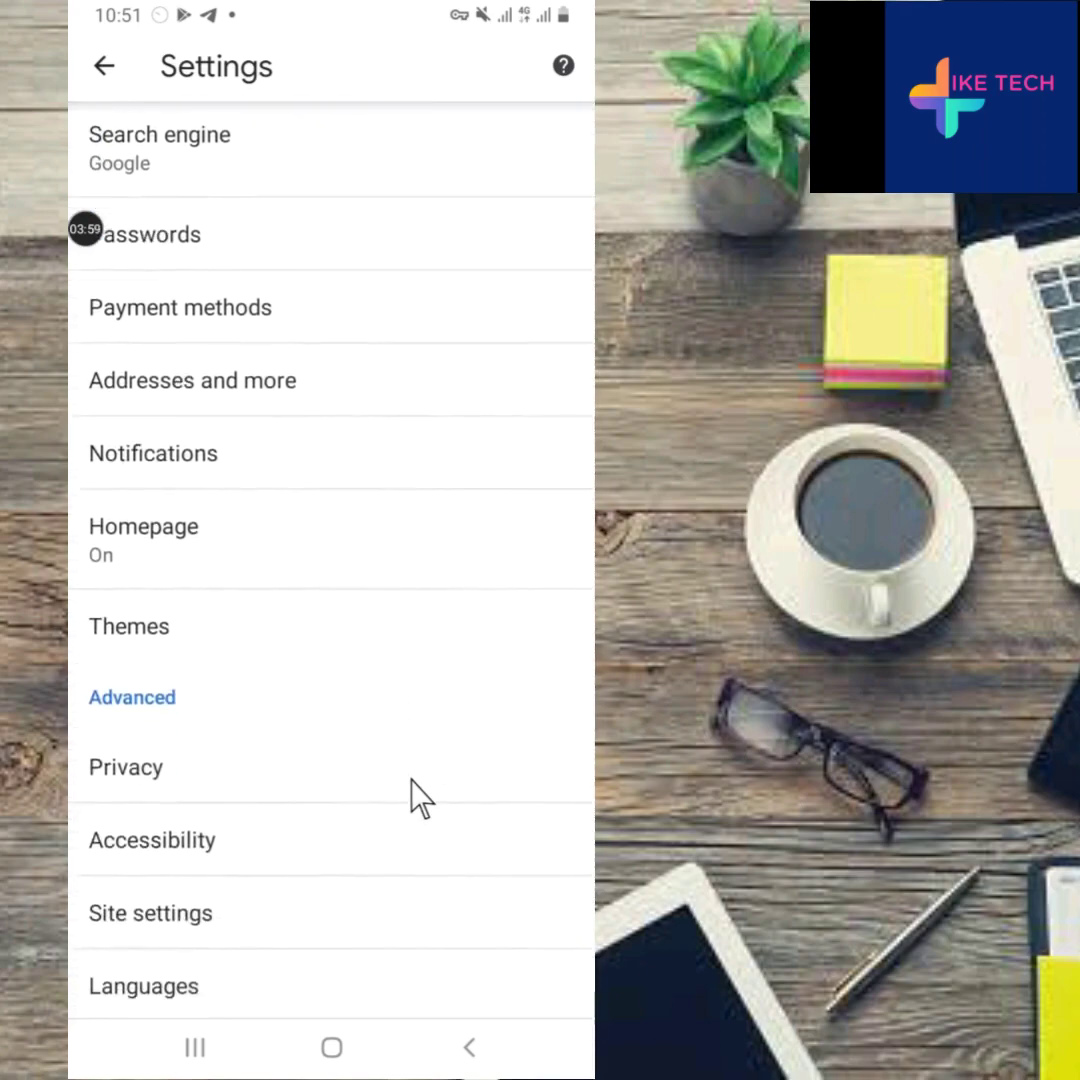
{"action": "scroll", "coordinate": [420, 800], "scroll_direction": "down", "scroll_amount": 1}
{"action": "scroll", "coordinate": [420, 800], "scroll_direction": "down", "scroll_amount": 1}
{"action": "scroll", "coordinate": [420, 800], "scroll_direction": "down", "scroll_amount": 1}
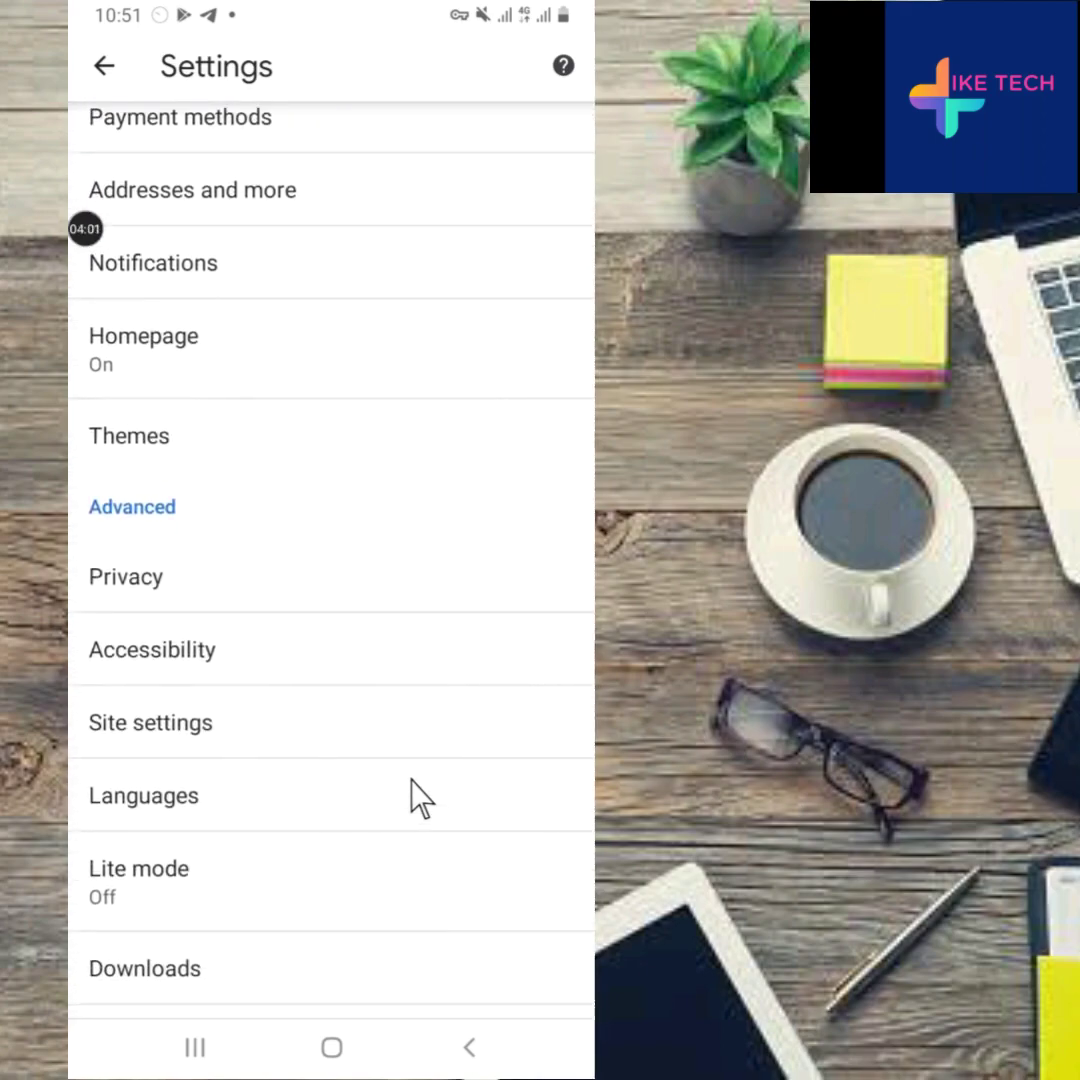
{"action": "scroll", "coordinate": [420, 800], "scroll_direction": "down", "scroll_amount": 1}
{"action": "scroll", "coordinate": [420, 800], "scroll_direction": "up", "scroll_amount": 2}
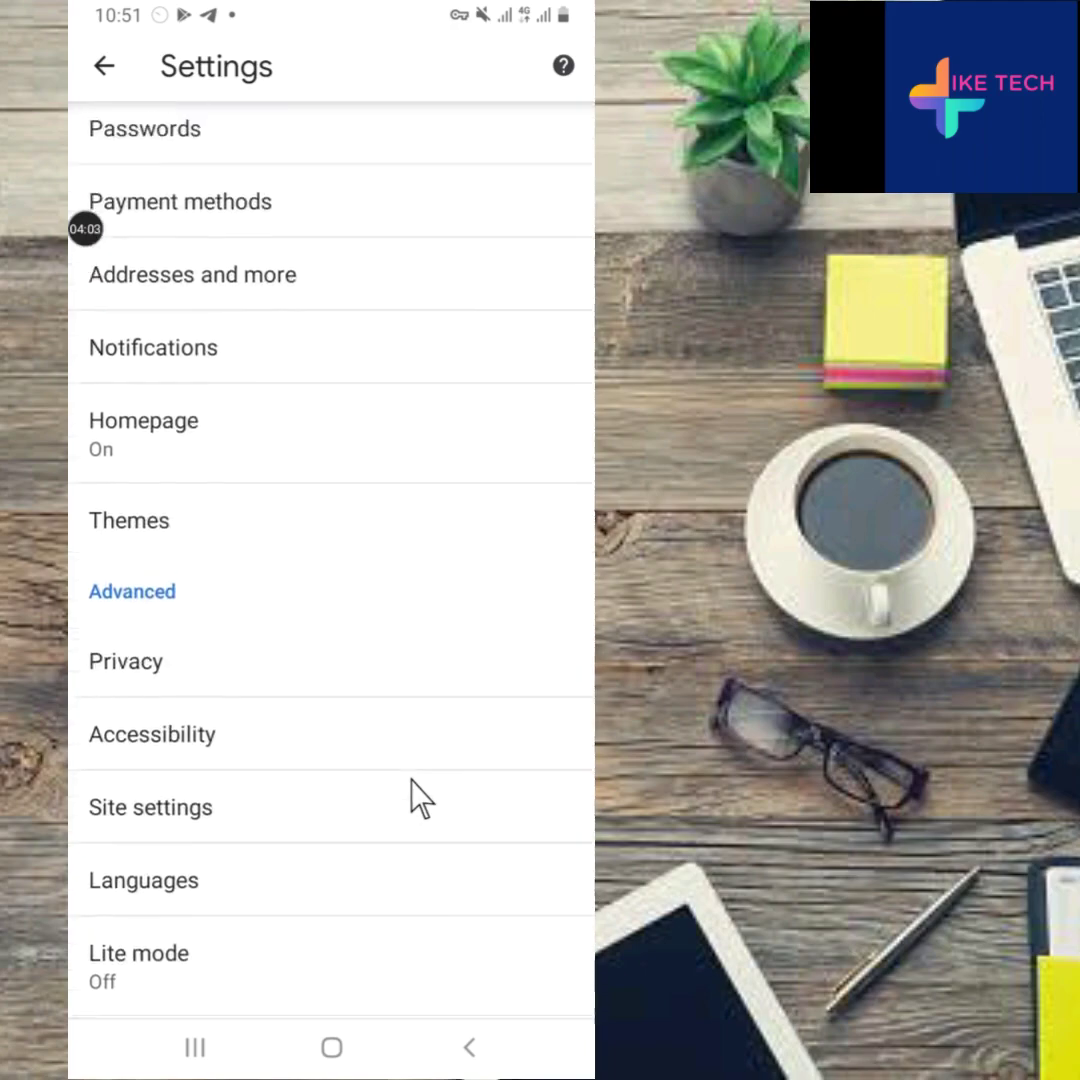
{"action": "scroll", "coordinate": [420, 800], "scroll_direction": "up", "scroll_amount": 2}
{"action": "scroll", "coordinate": [420, 800], "scroll_direction": "up", "scroll_amount": 1}
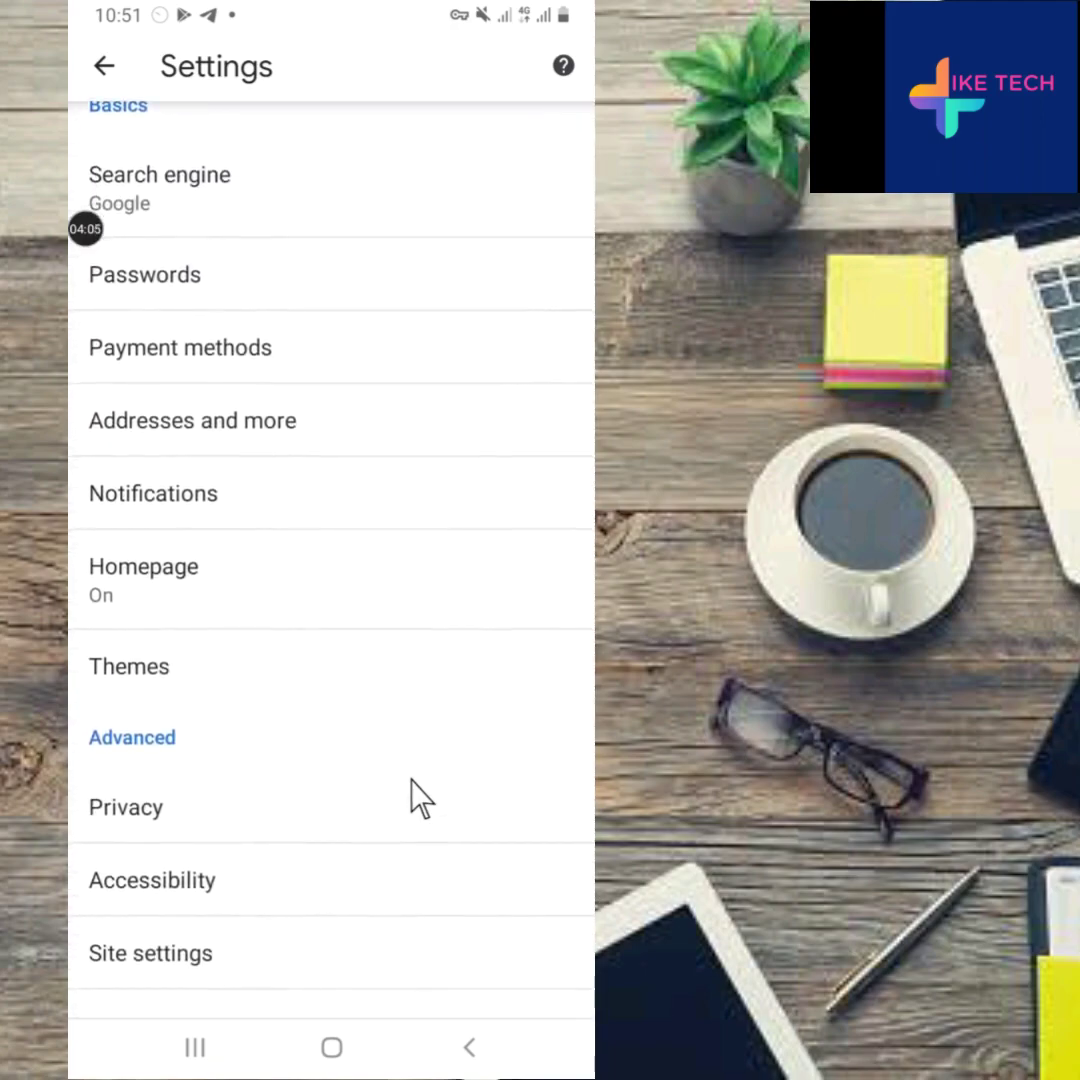
{"action": "scroll", "coordinate": [412, 780], "scroll_direction": "down", "scroll_amount": 1}
{"action": "scroll", "coordinate": [412, 780], "scroll_direction": "up", "scroll_amount": 1}
{"action": "scroll", "coordinate": [395, 788], "scroll_direction": "up", "scroll_amount": 1}
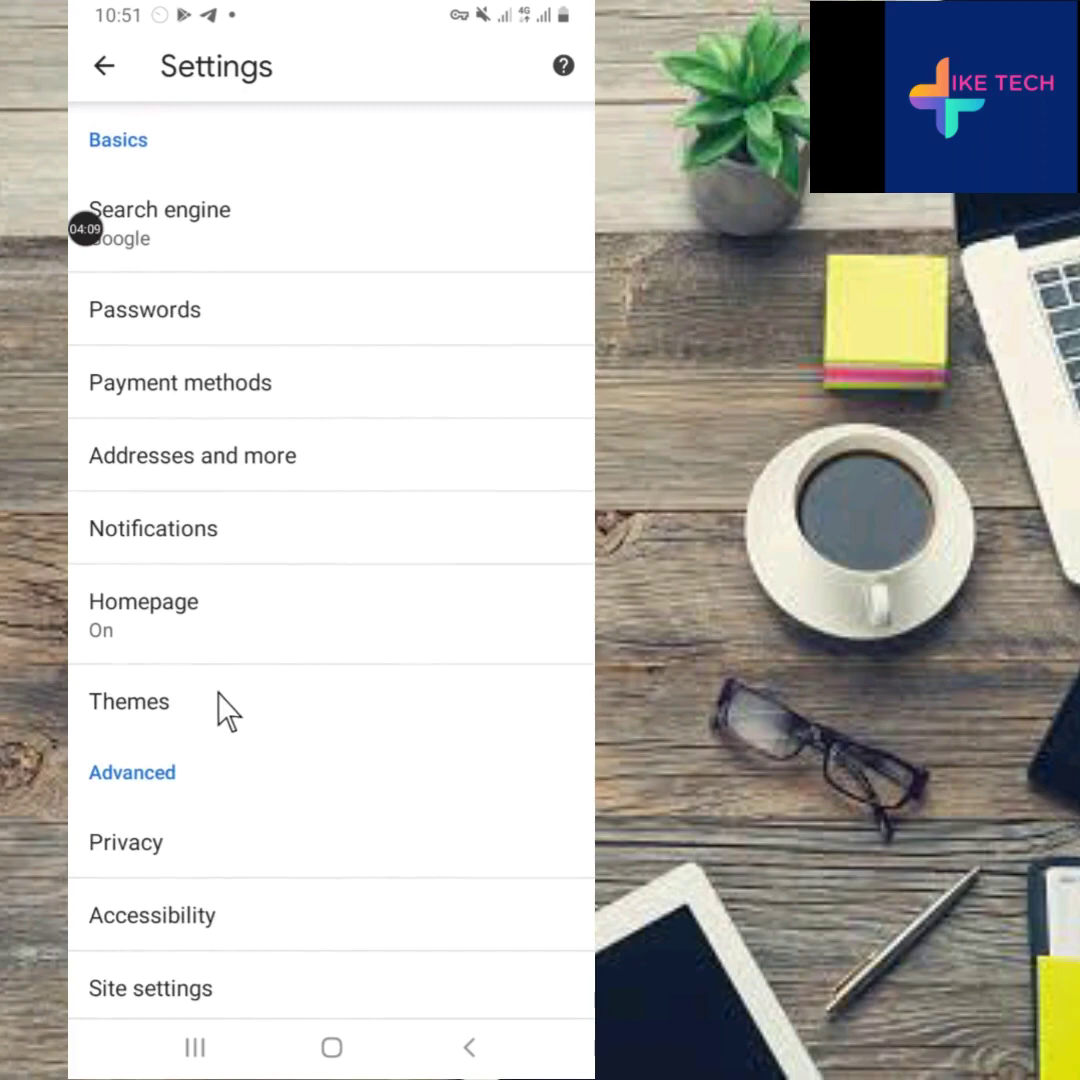
{"action": "left_click_drag", "start_coordinate": [248, 708], "coordinate": [275, 746]}
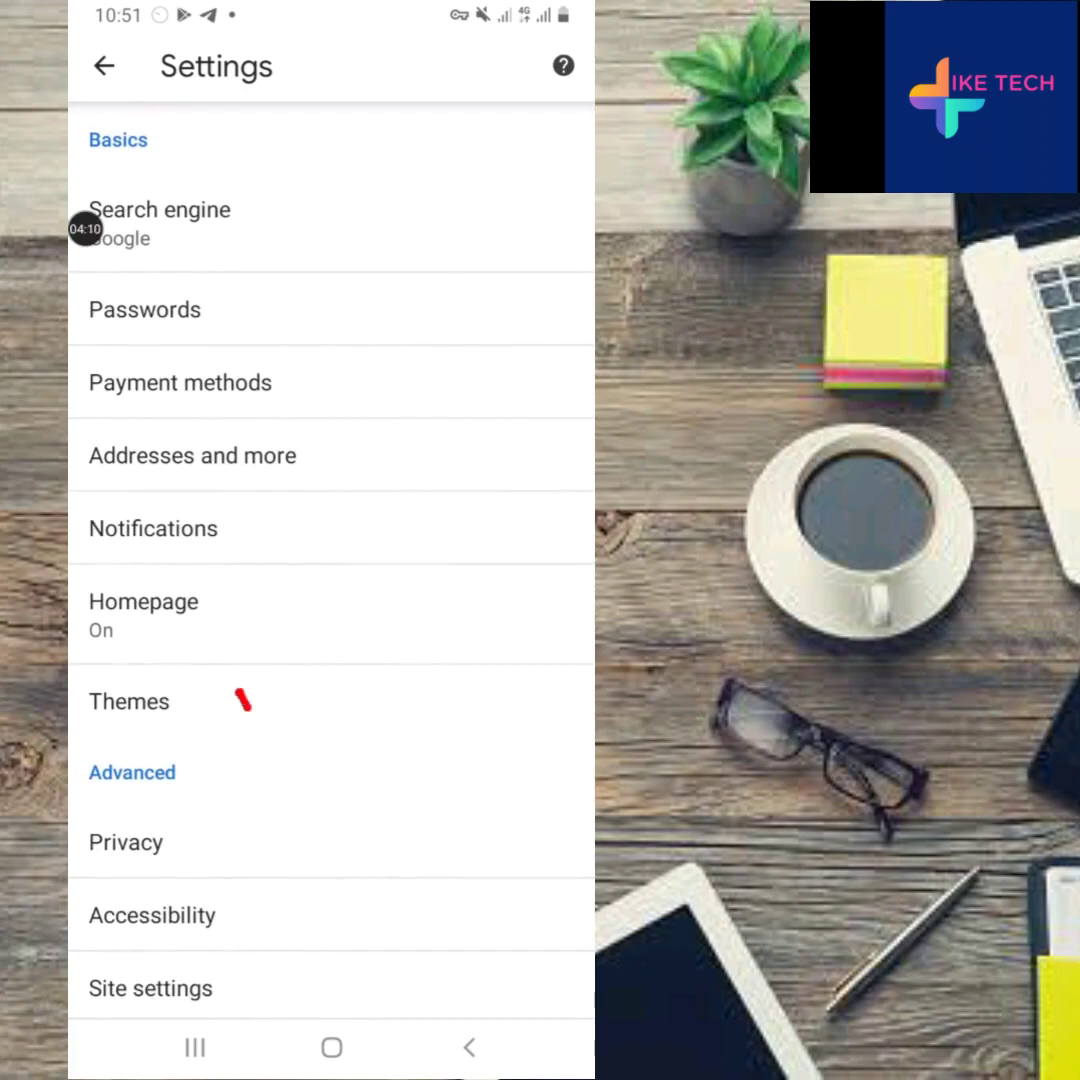
Step: Open Chrome's Themes page and circle the System default, Light and Dark options in turn
{"action": "left_click", "coordinate": [252, 704]}
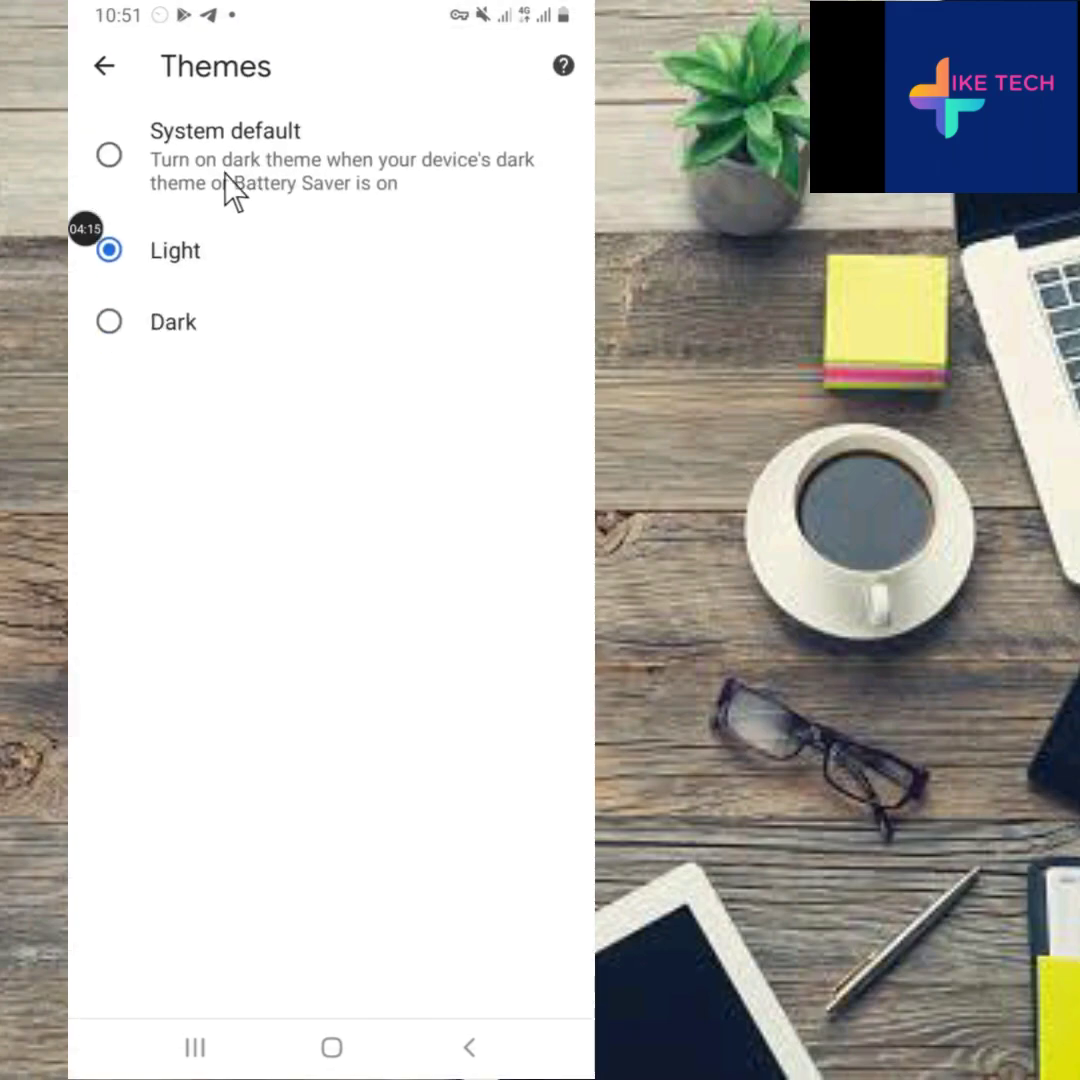
{"action": "mouse_move", "coordinate": [243, 190]}
{"action": "left_mouse_down"}
{"action": "mouse_move", "coordinate": [150, 172]}
{"action": "mouse_move", "coordinate": [382, 210]}
{"action": "left_mouse_up"}
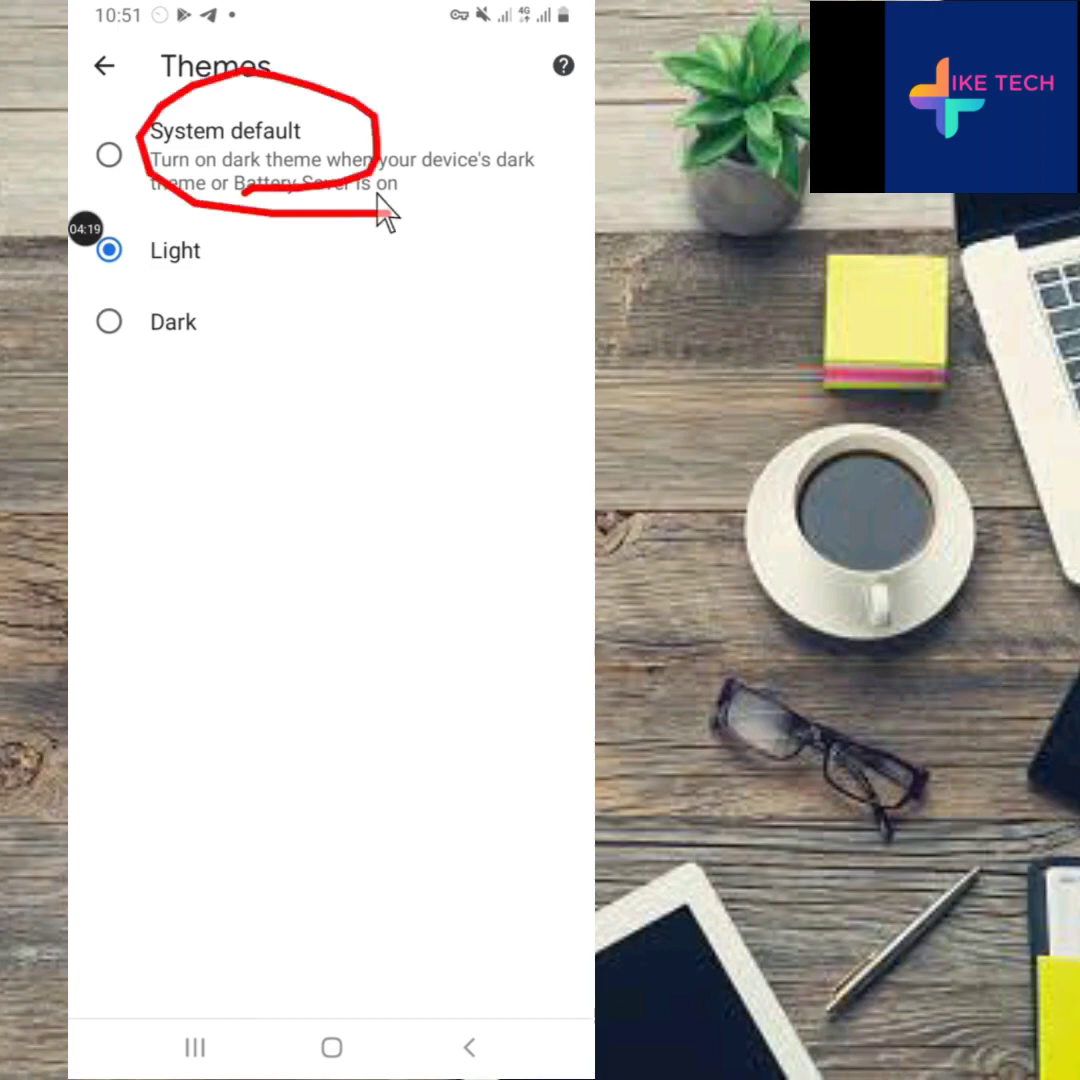
{"action": "key", "text": "Escape"}
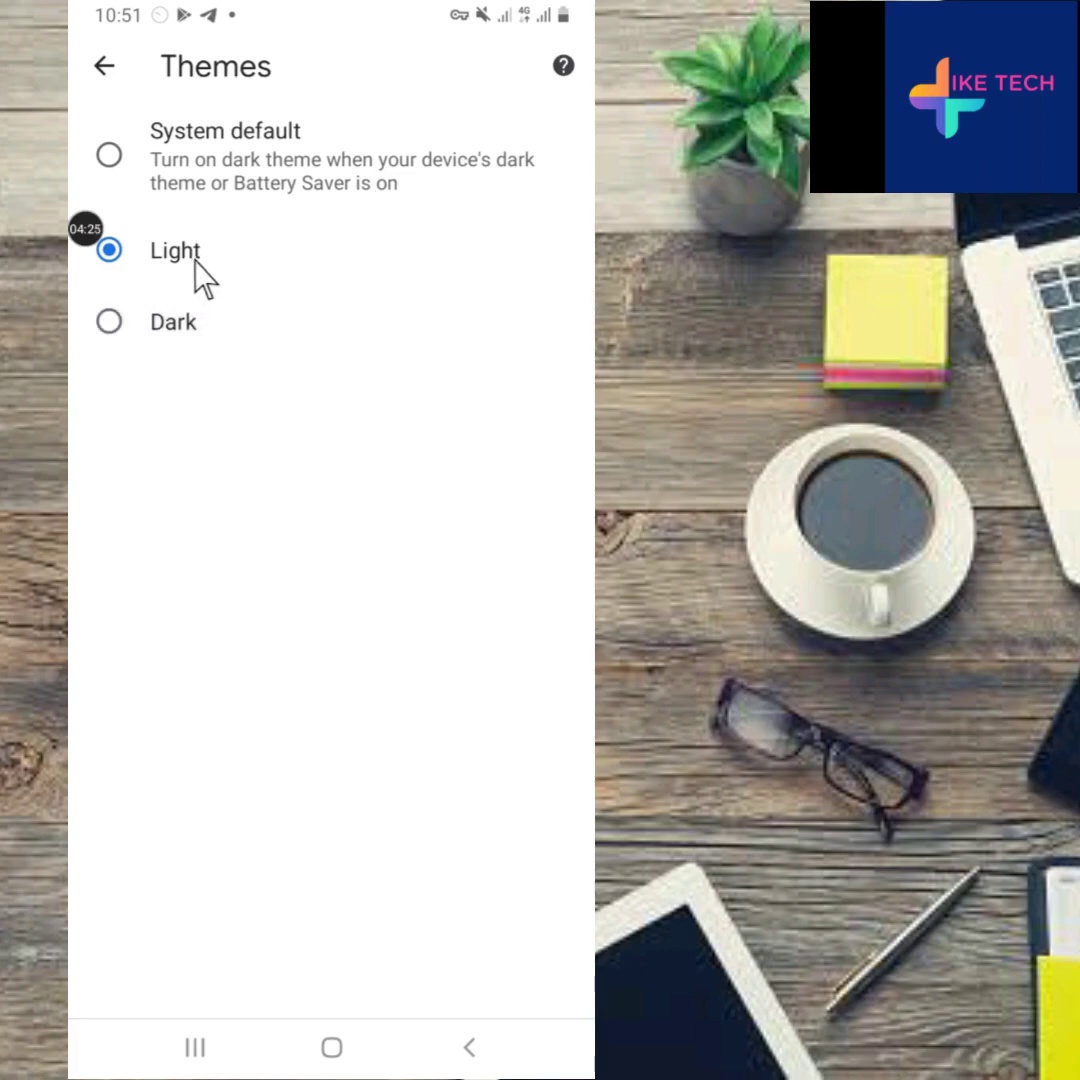
{"action": "left_click_drag", "start_coordinate": [222, 278], "coordinate": [265, 268]}
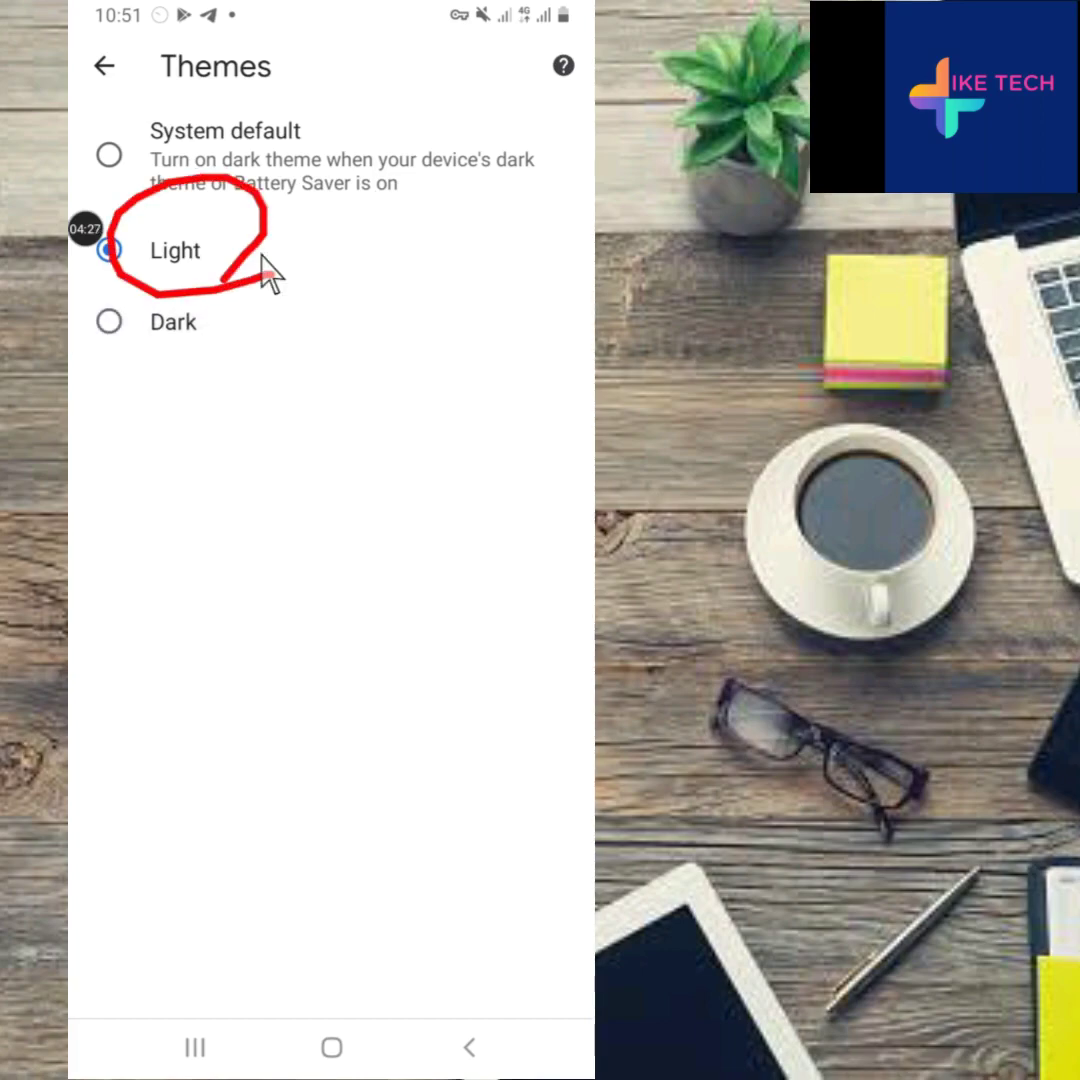
{"action": "key", "text": "Escape"}
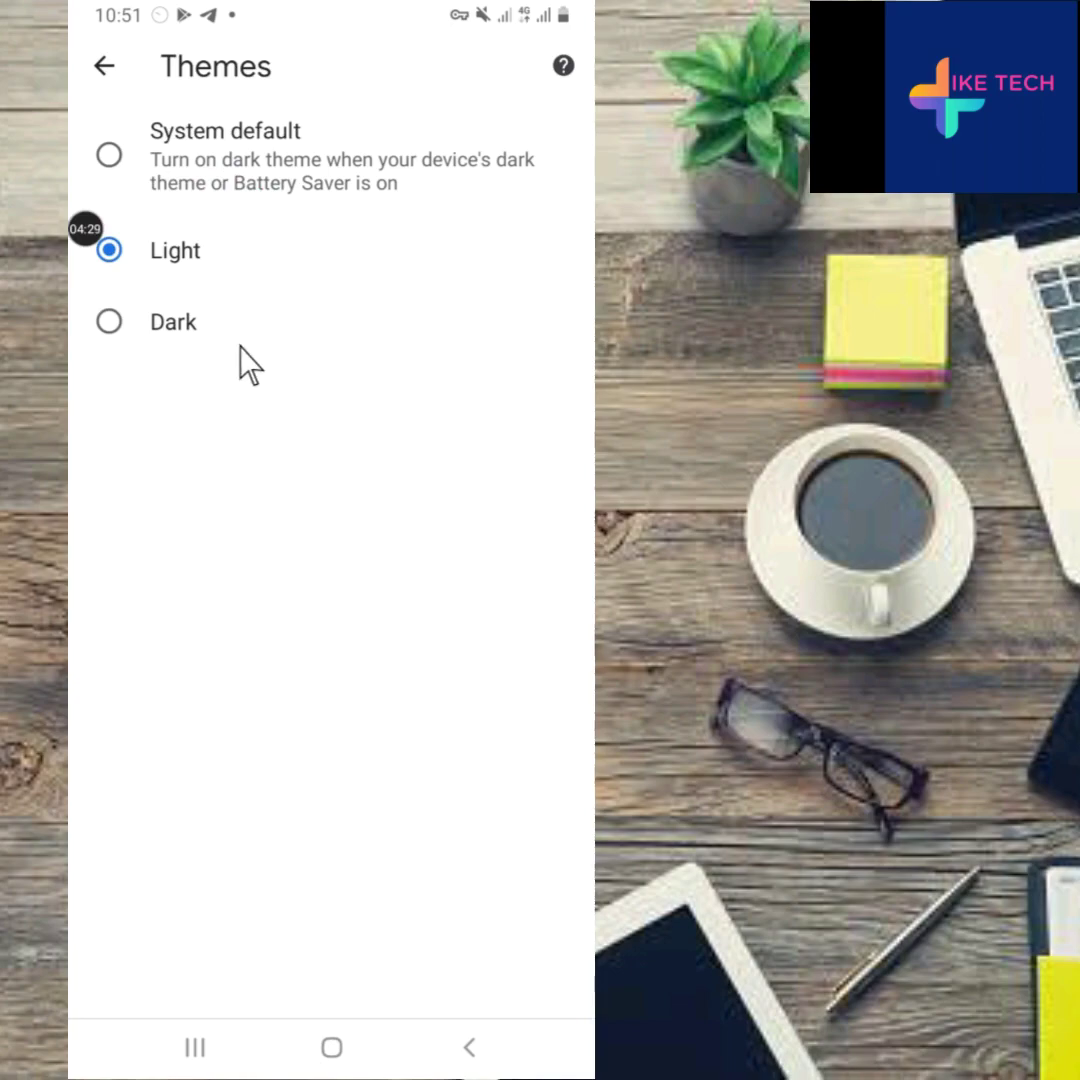
{"action": "left_click_drag", "start_coordinate": [262, 362], "coordinate": [266, 380]}
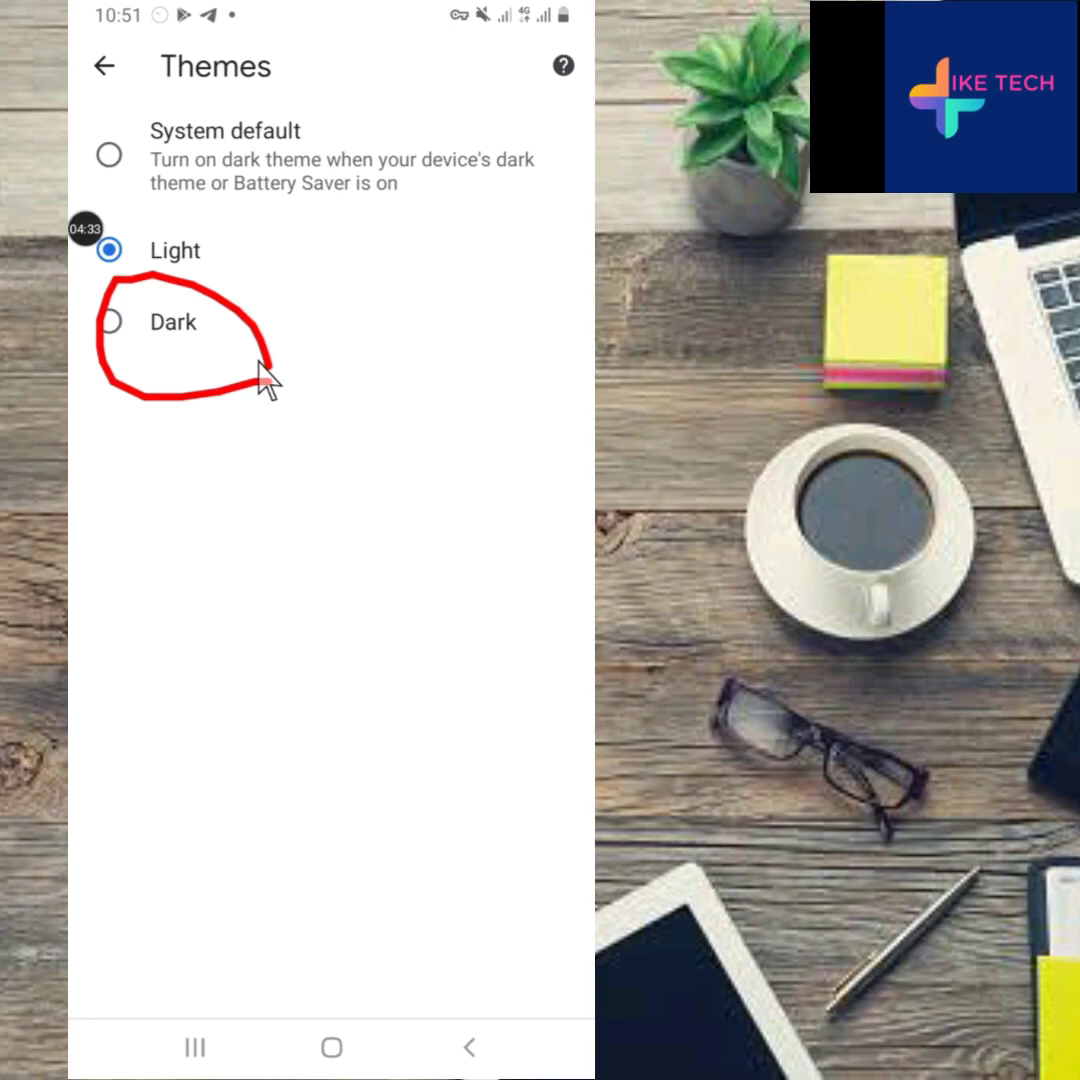
{"action": "key", "text": "Escape"}
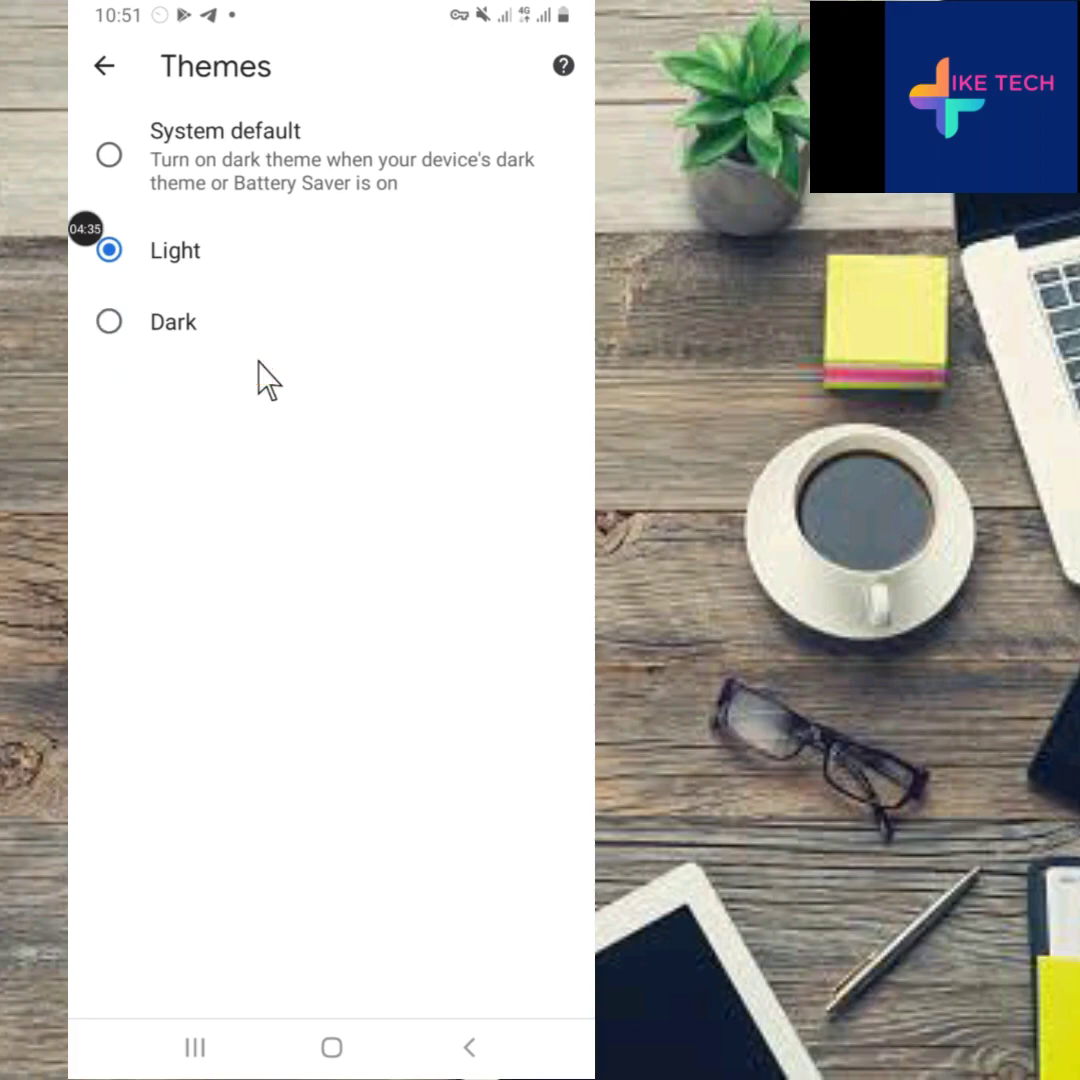
Step: Choose the Dark theme and back out of Chrome settings to the web page
{"action": "left_click", "coordinate": [260, 363]}
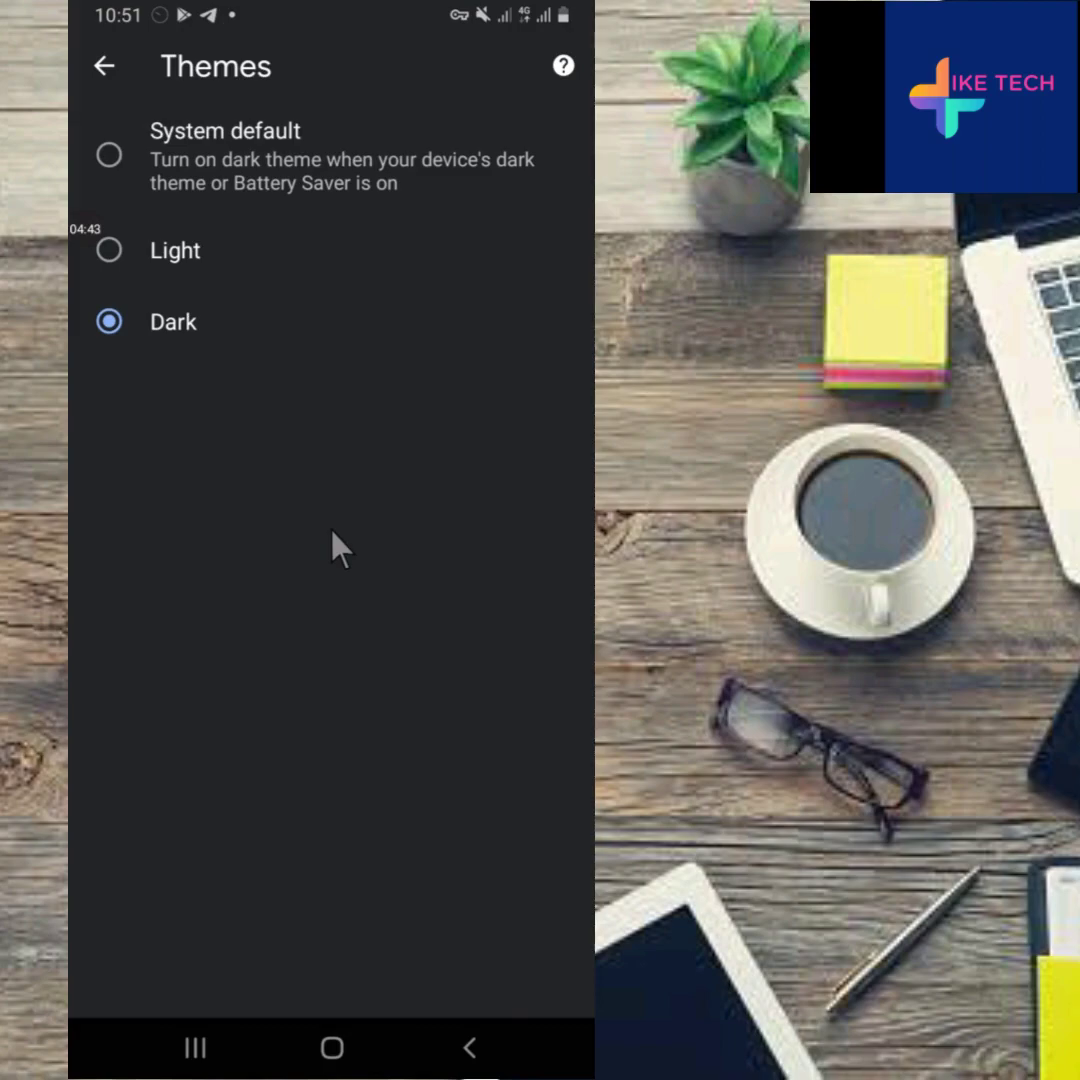
{"action": "key", "text": "Escape"}
{"action": "key", "text": "Escape"}
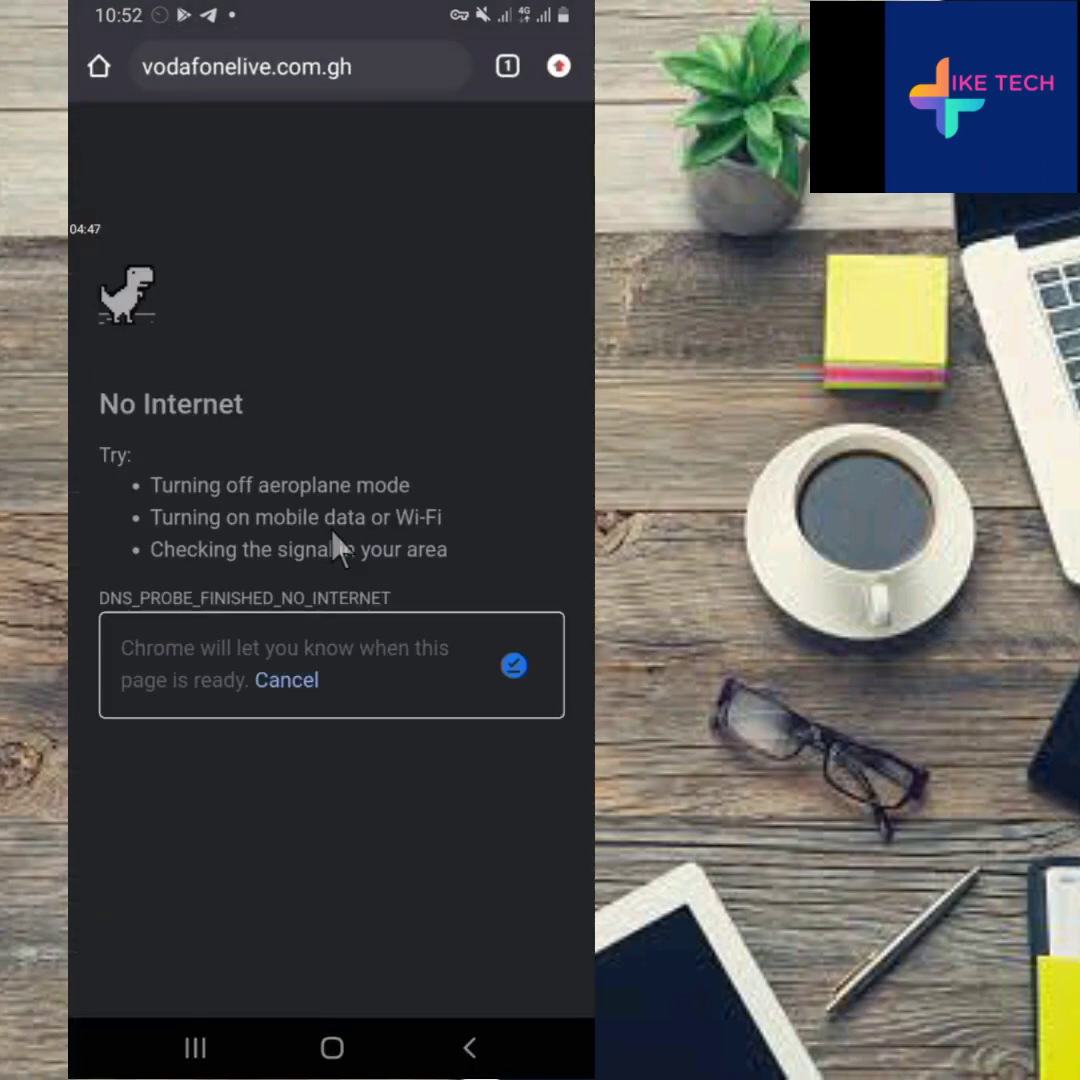
{"action": "key", "text": "Escape"}
Step: Load youtube.com and a suggested 'g' site to check the dark theme, then return home
{"action": "key", "text": "ctrl+l"}
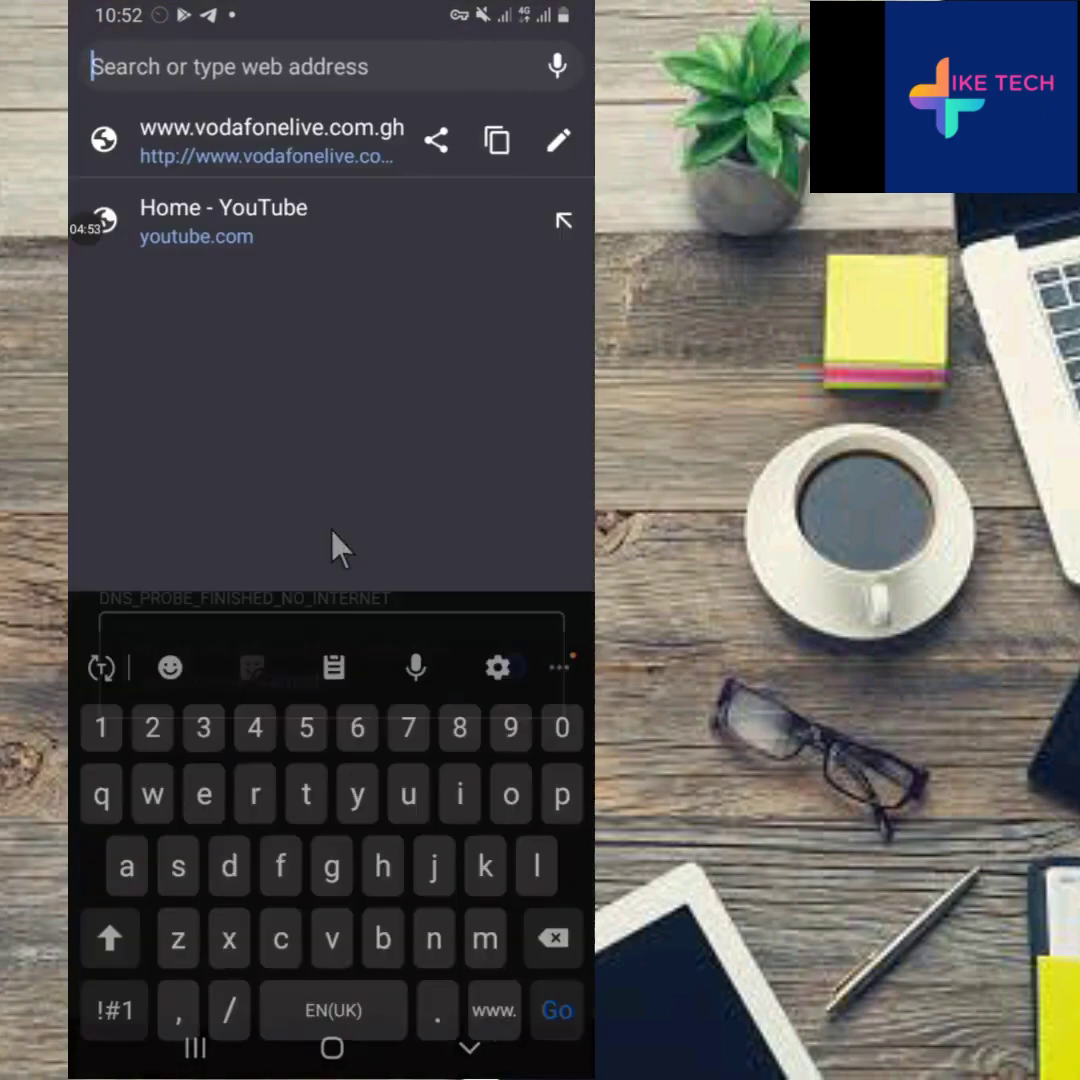
{"action": "left_click", "coordinate": [332, 531]}
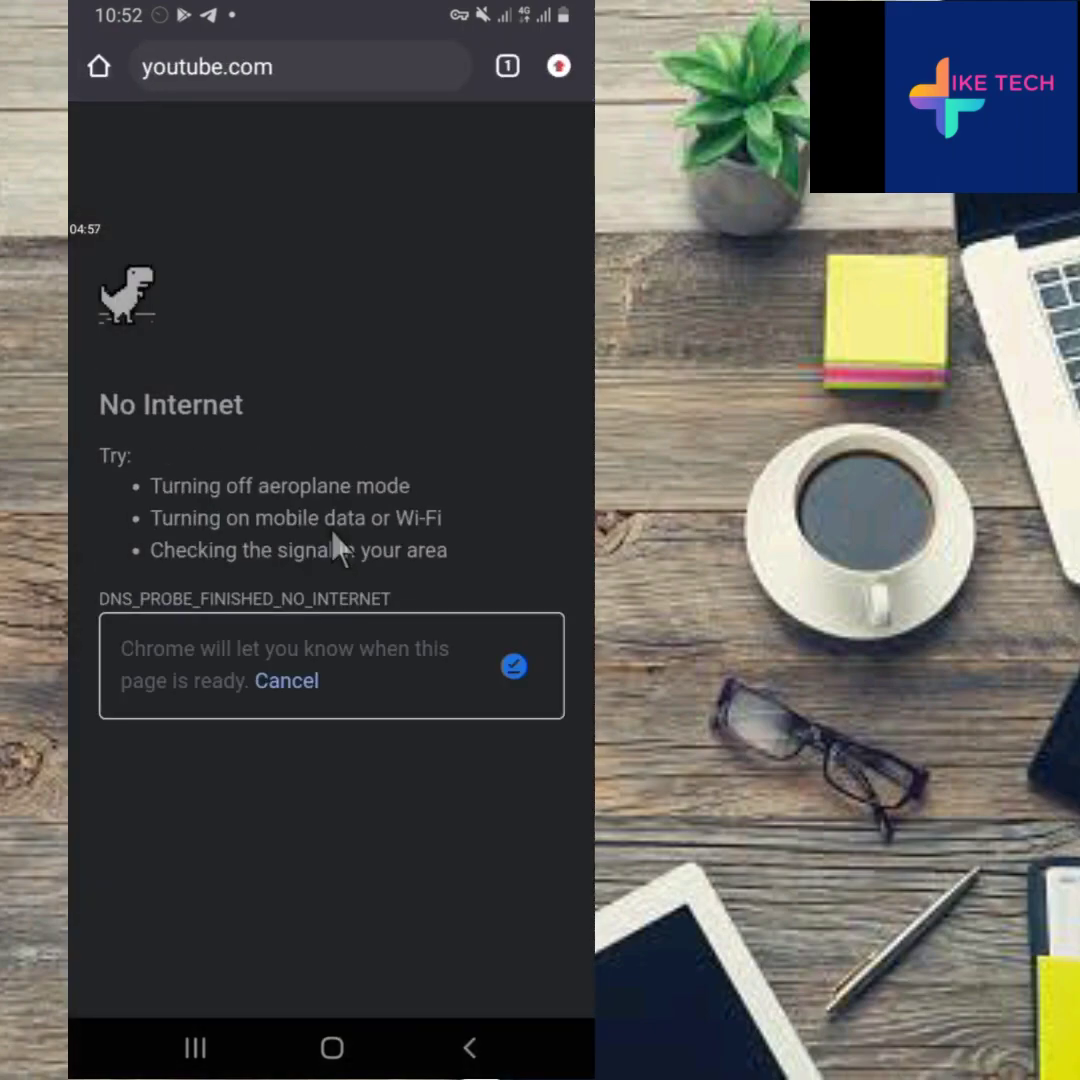
{"action": "key", "text": "ctrl+l"}
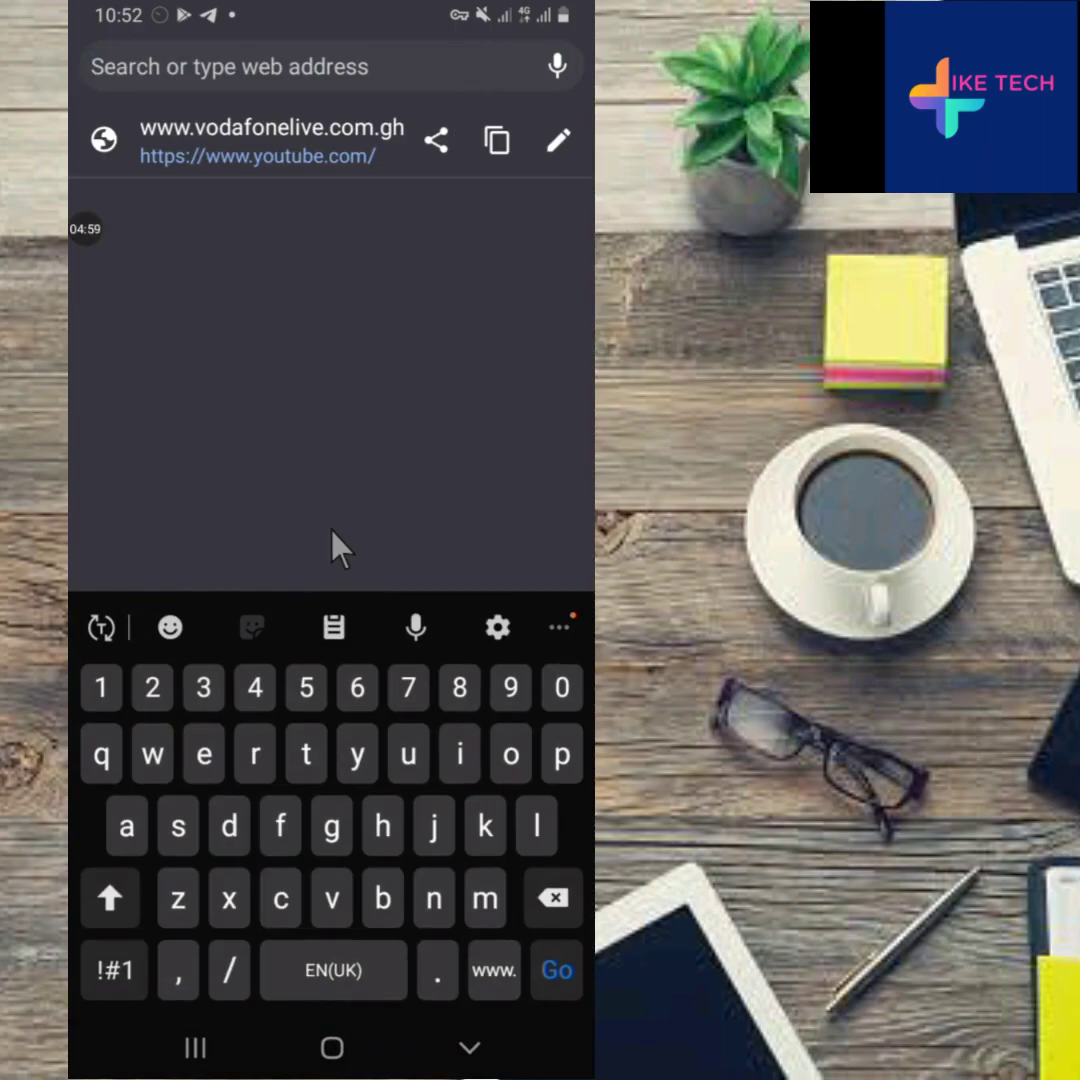
{"action": "type", "text": "g"}
{"action": "key", "text": "Down"}
{"action": "key", "text": "Down"}
{"action": "key", "text": "Return"}
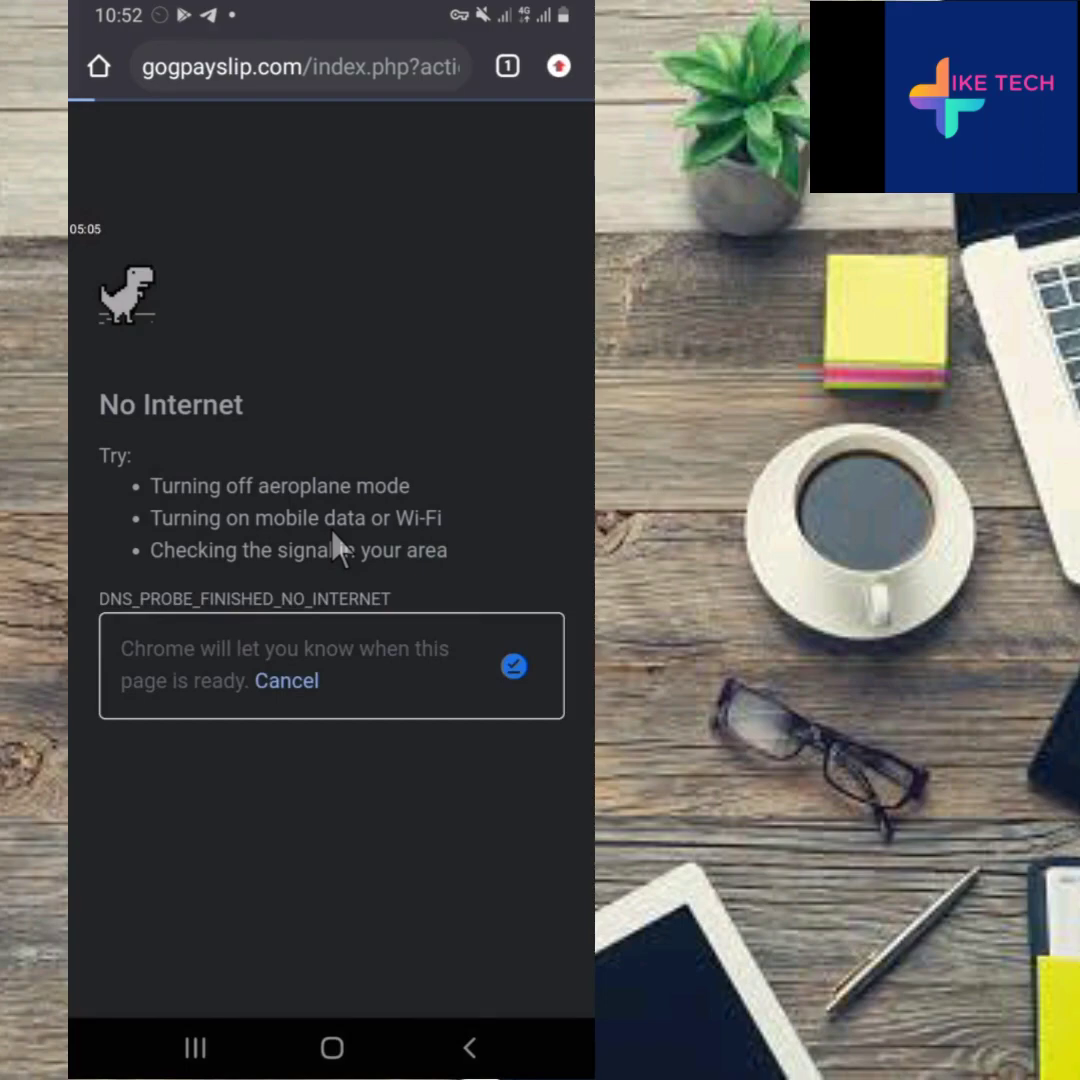
{"action": "key", "text": "Escape"}
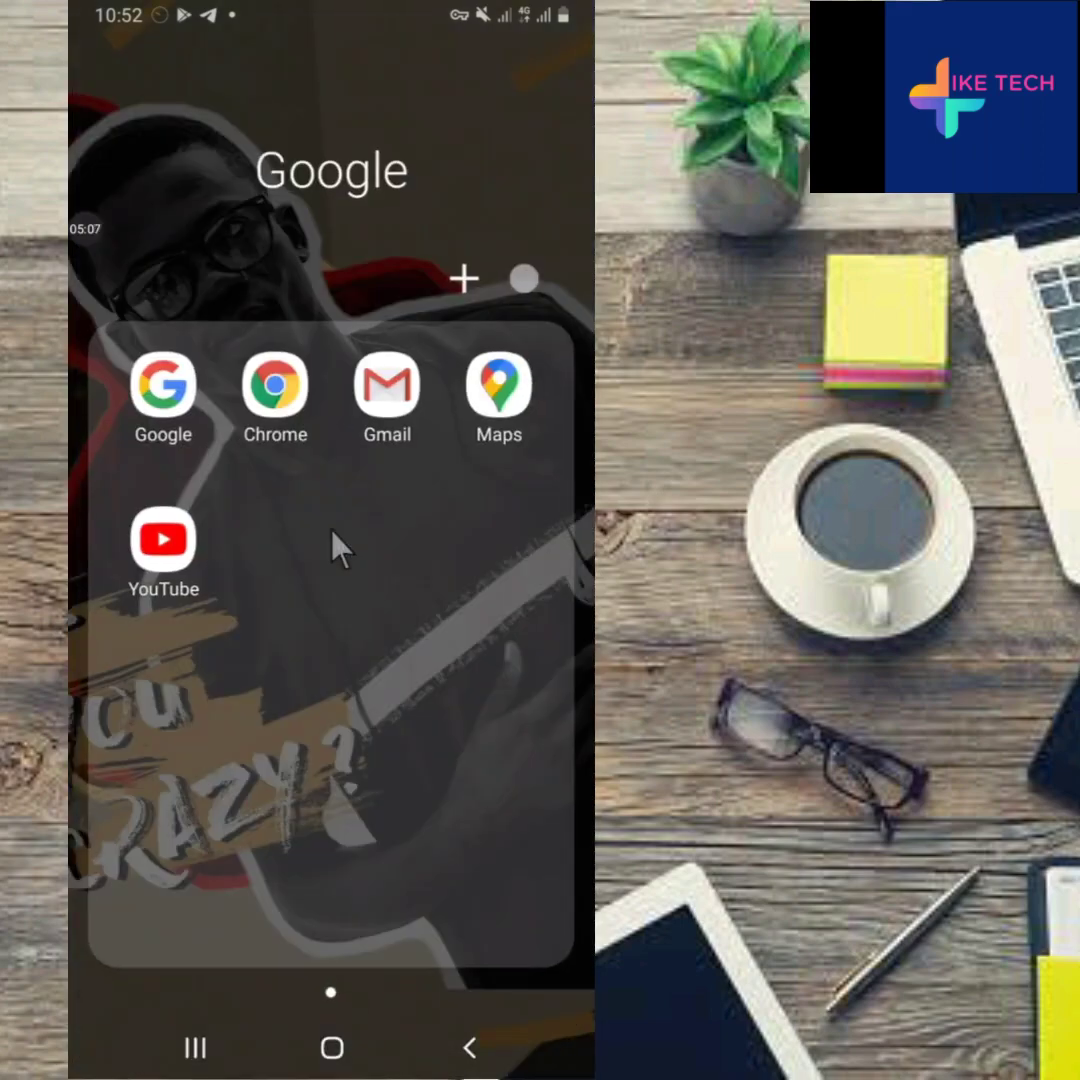